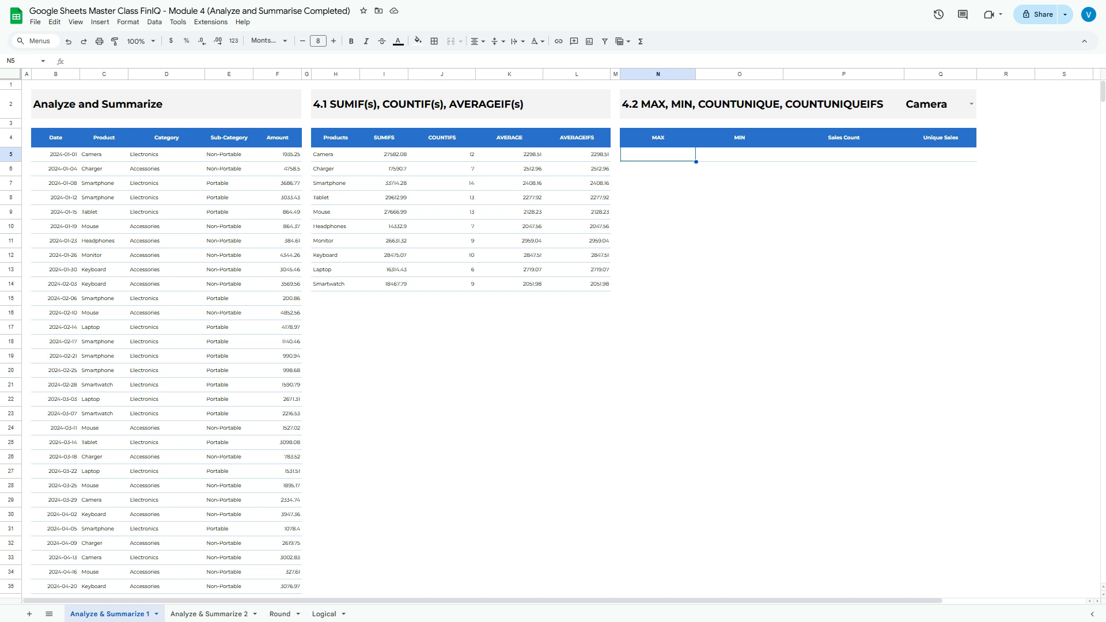
Step: Enter =MAX(F5:F104) in cell N5 to return the highest sales amount
text(=)
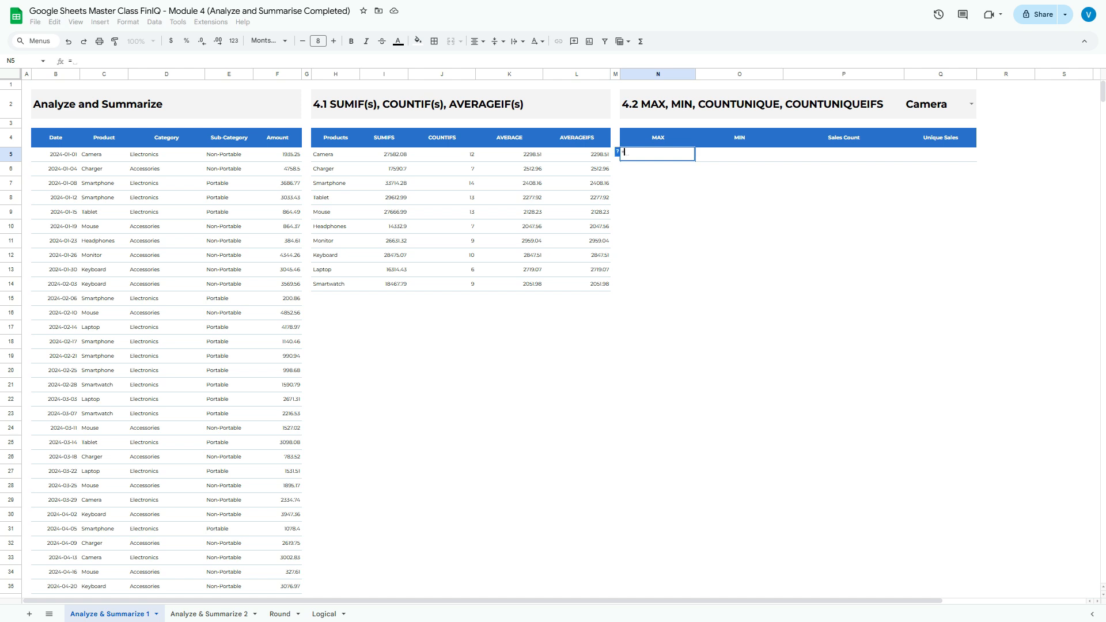
text(max)
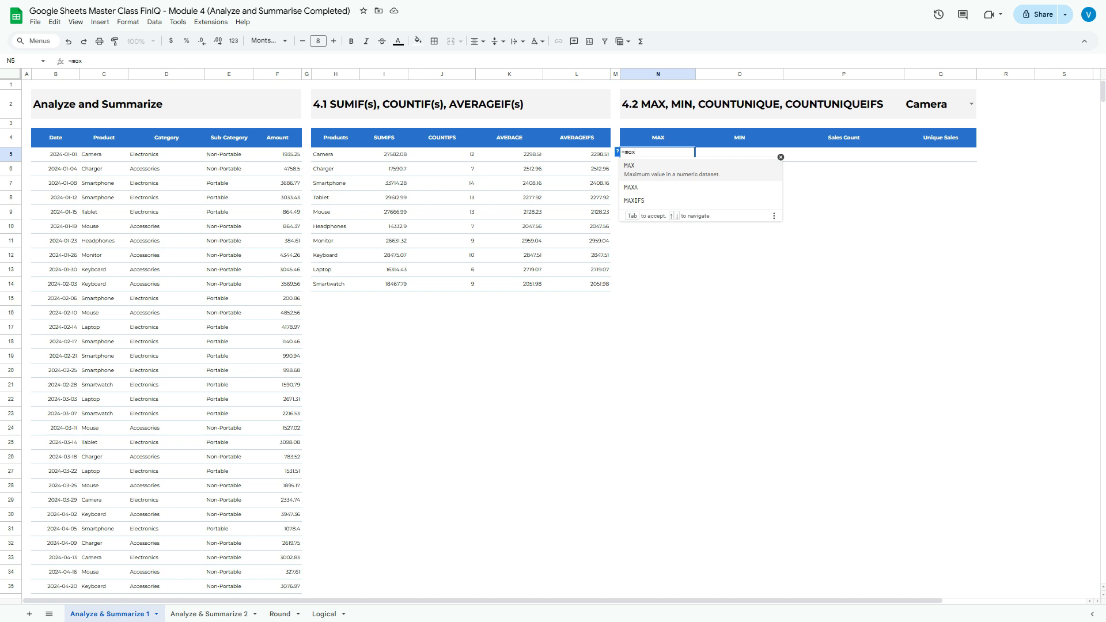
key(Tab)
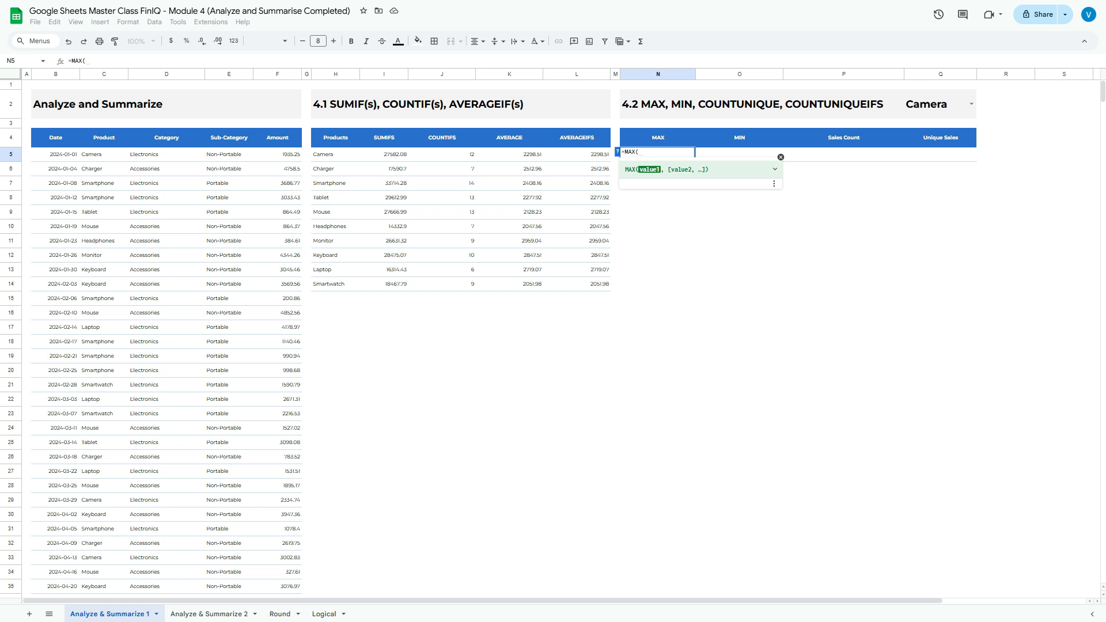
click(277, 154)
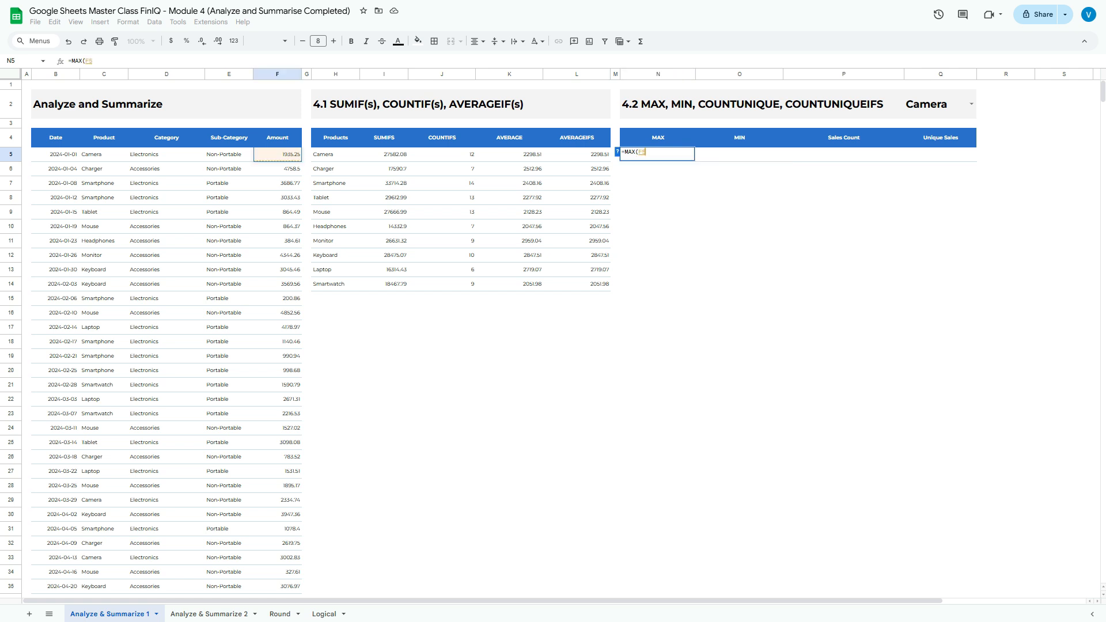
key(ctrl+shift+Down)
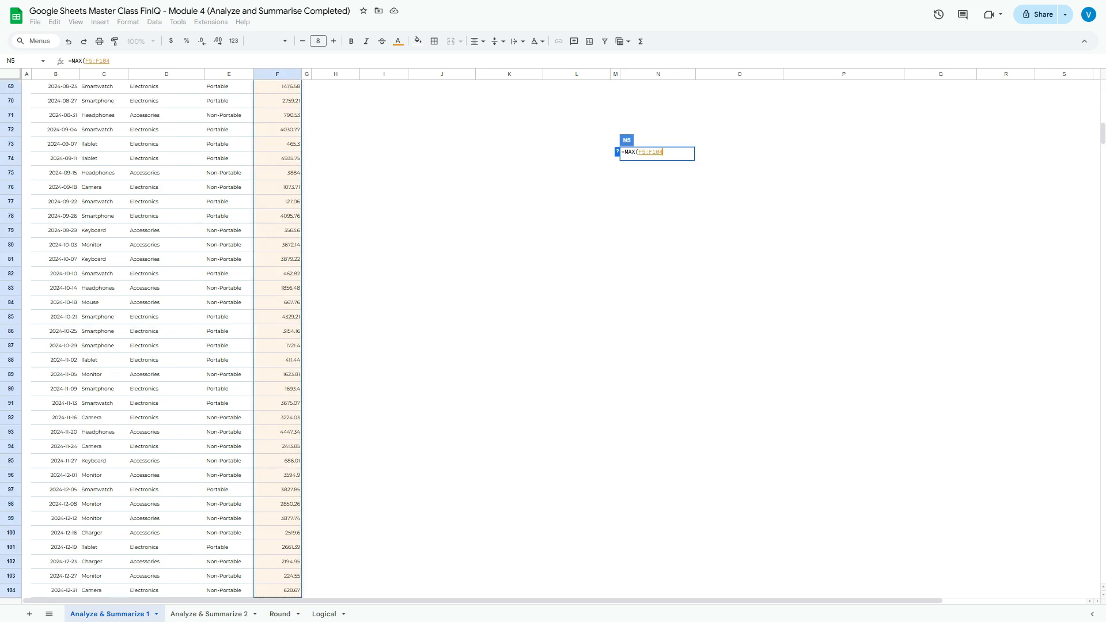
text())
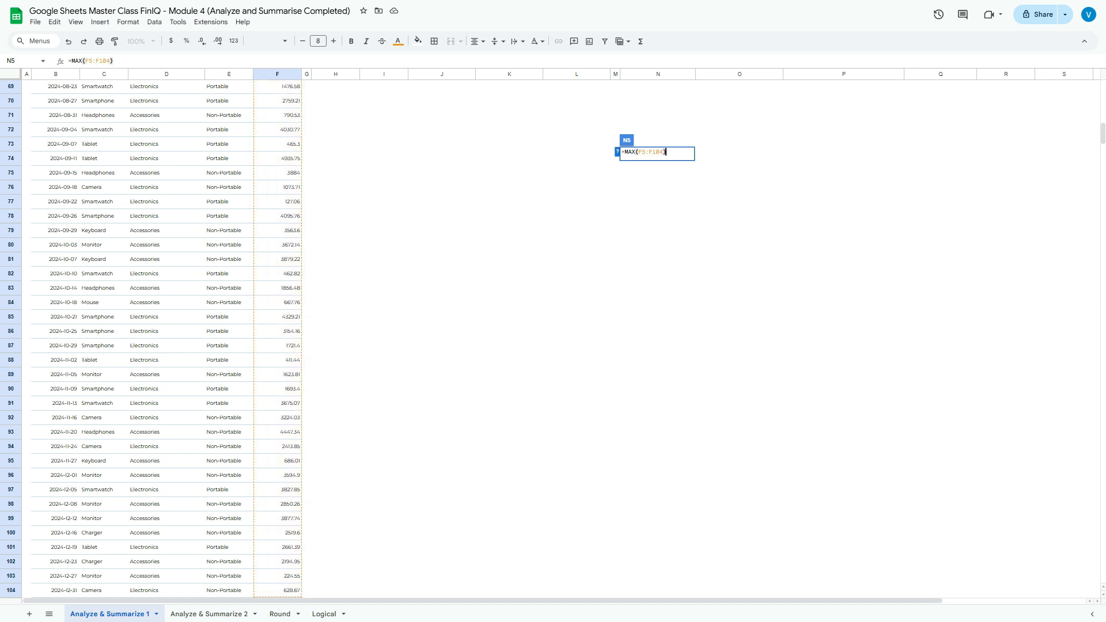
key(Return)
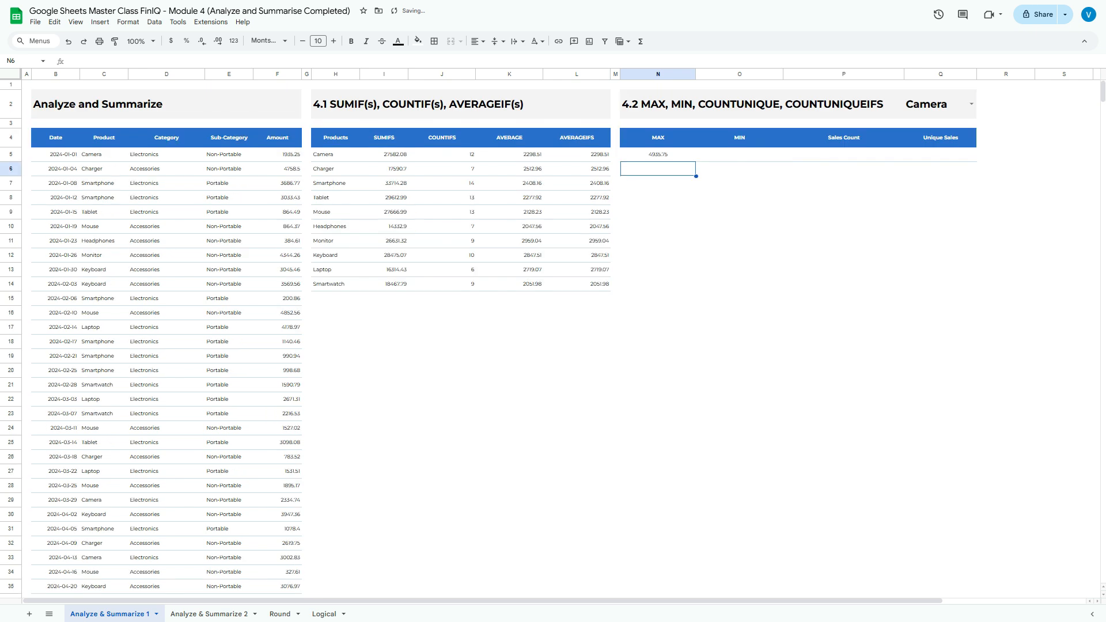
key(Up)
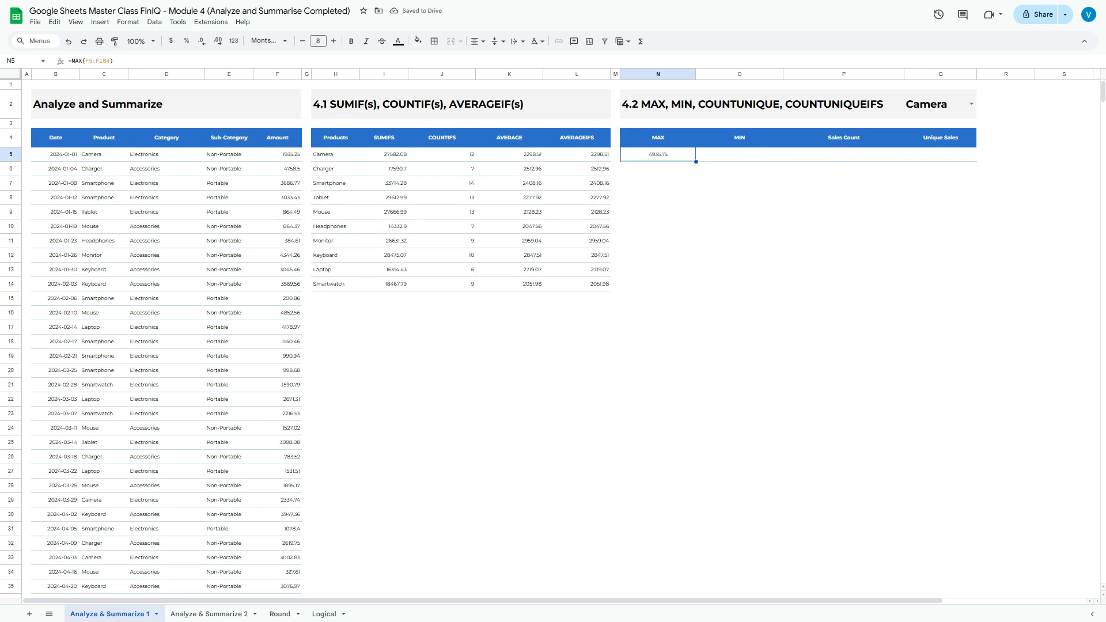
Step: Enter =MIN(F5:F104) in cell O5 to return the lowest sales amount
key(Right)
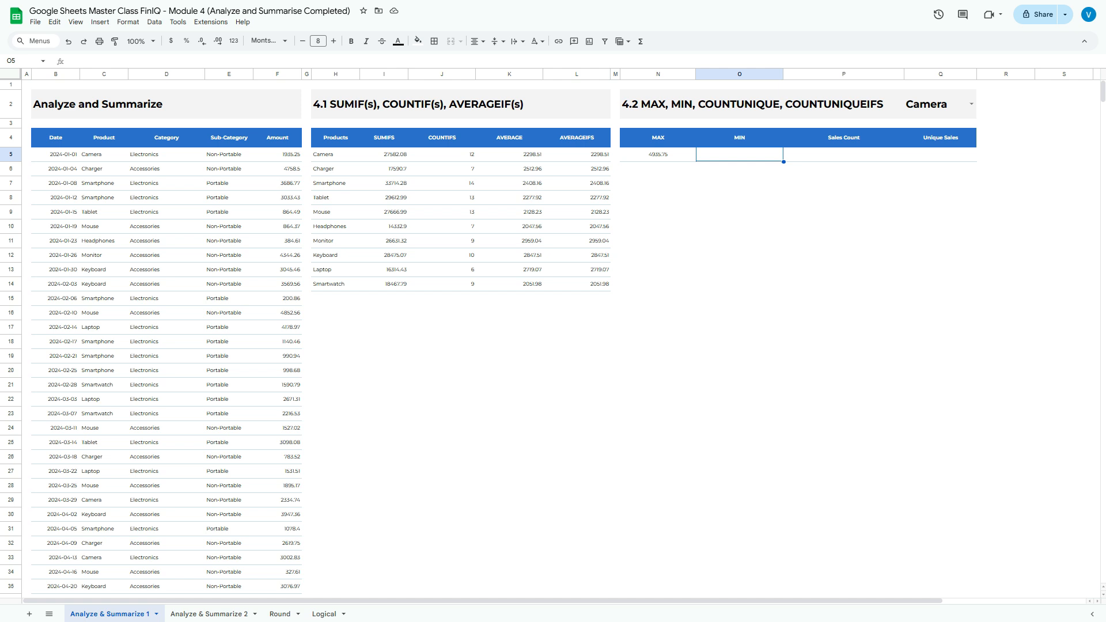
text(=MIN()
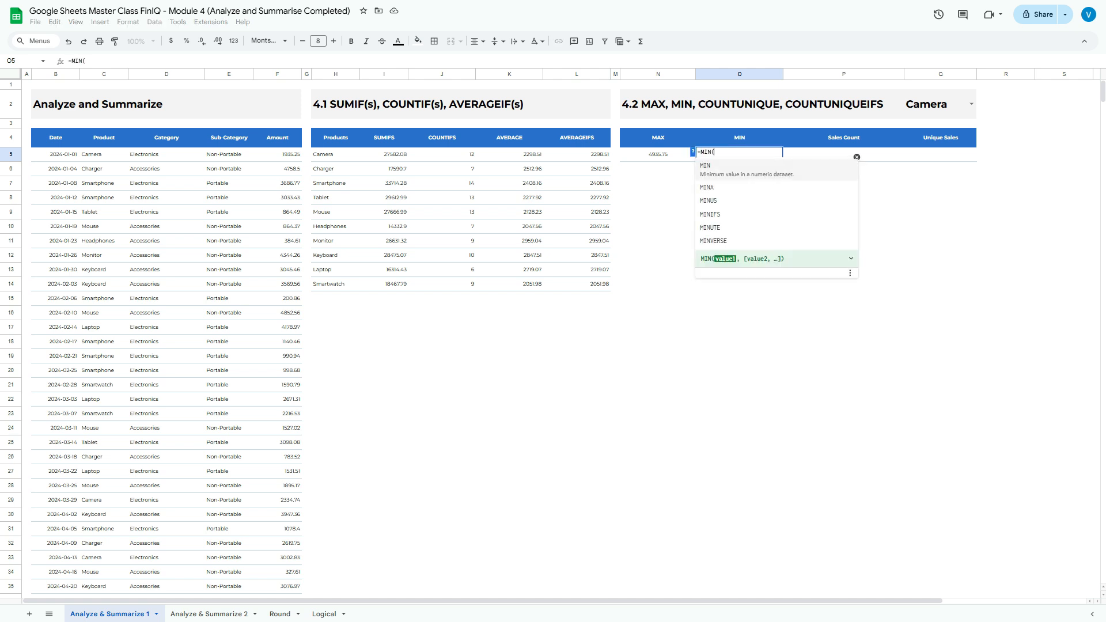
text(F5)
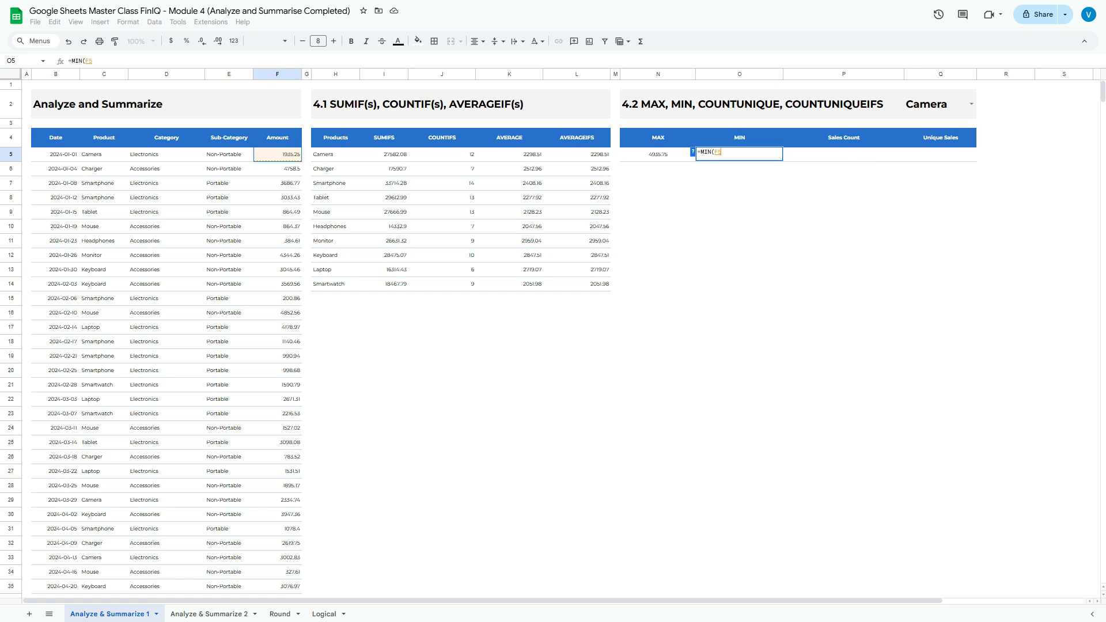
key(ctrl+shift+Down)
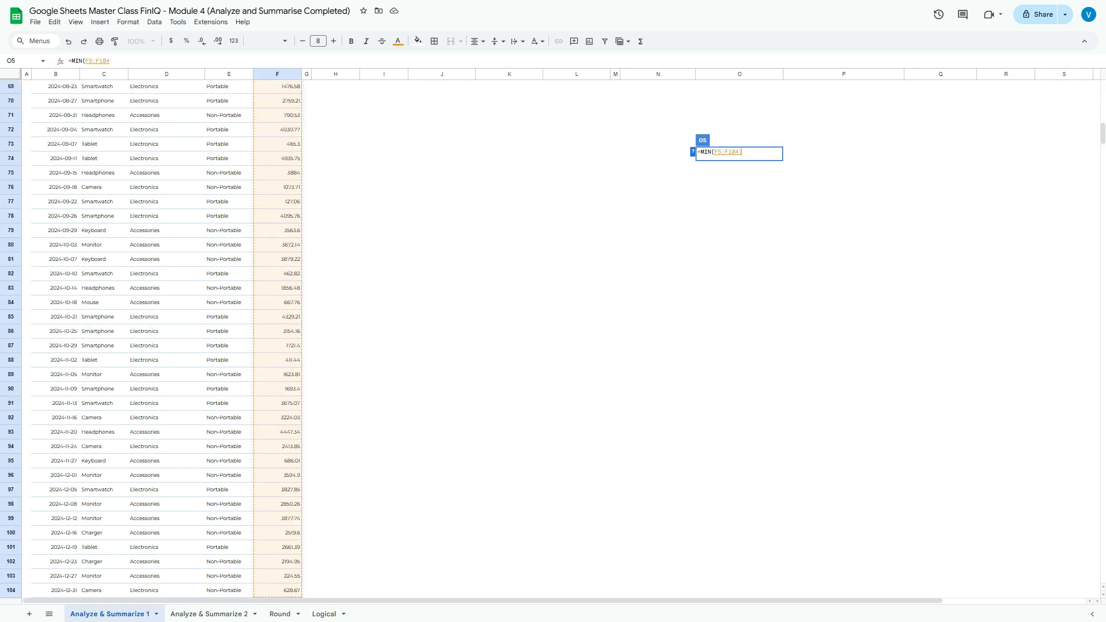
key(Return)
scroll(561, 338, up, 2)
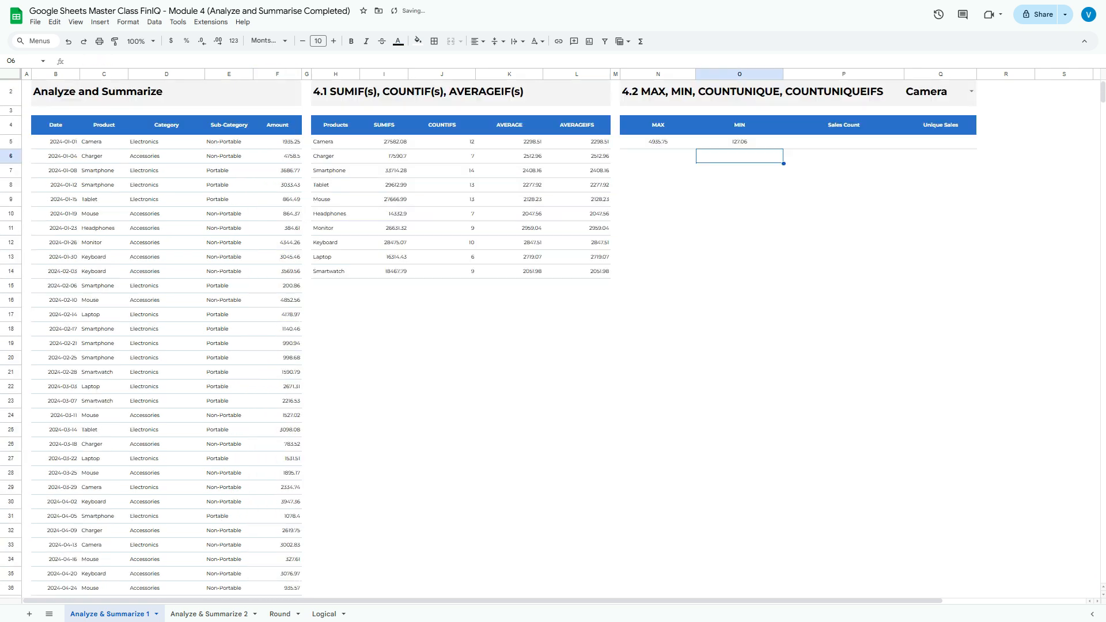
click(740, 154)
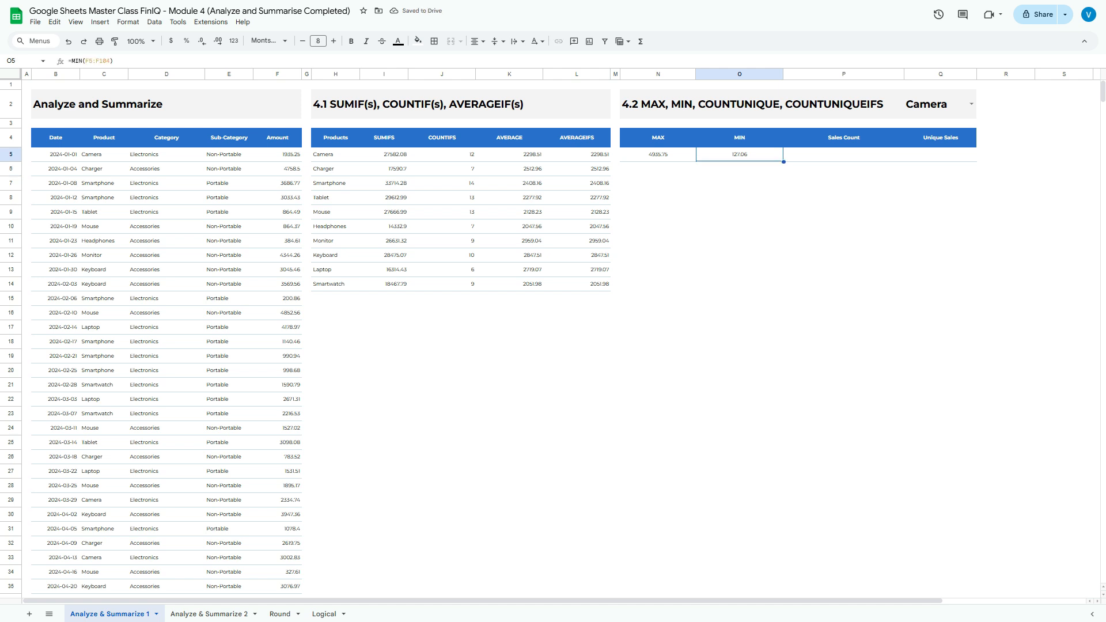
Step: Enter =COUNTUNIQUE(C5:C104) in cell P5 under Sales Count to count the distinct products
click(843, 155)
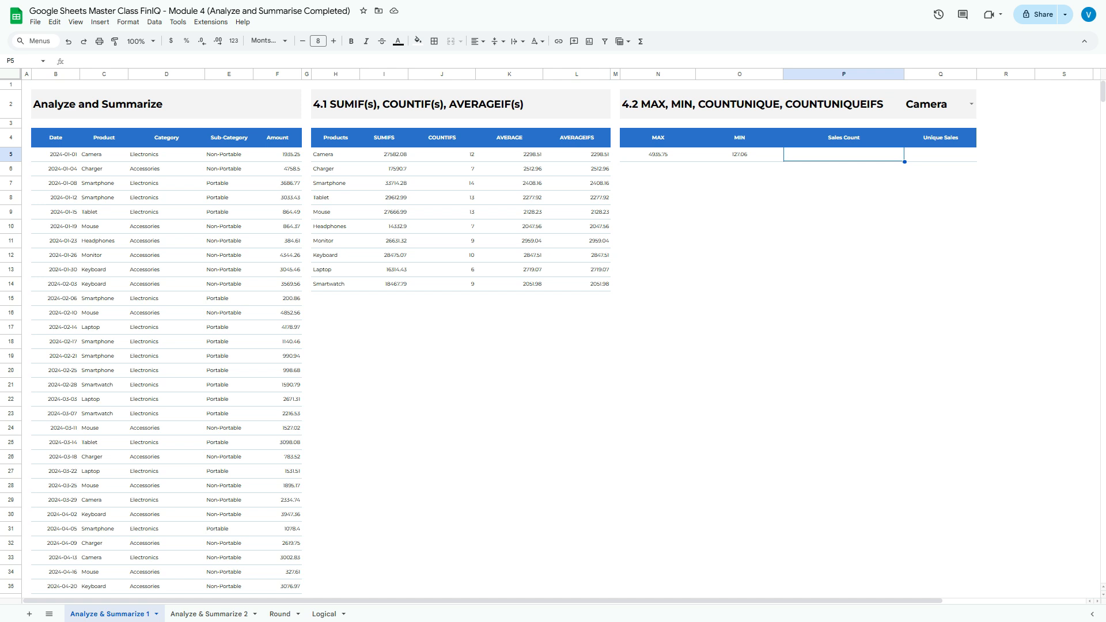
text(=)
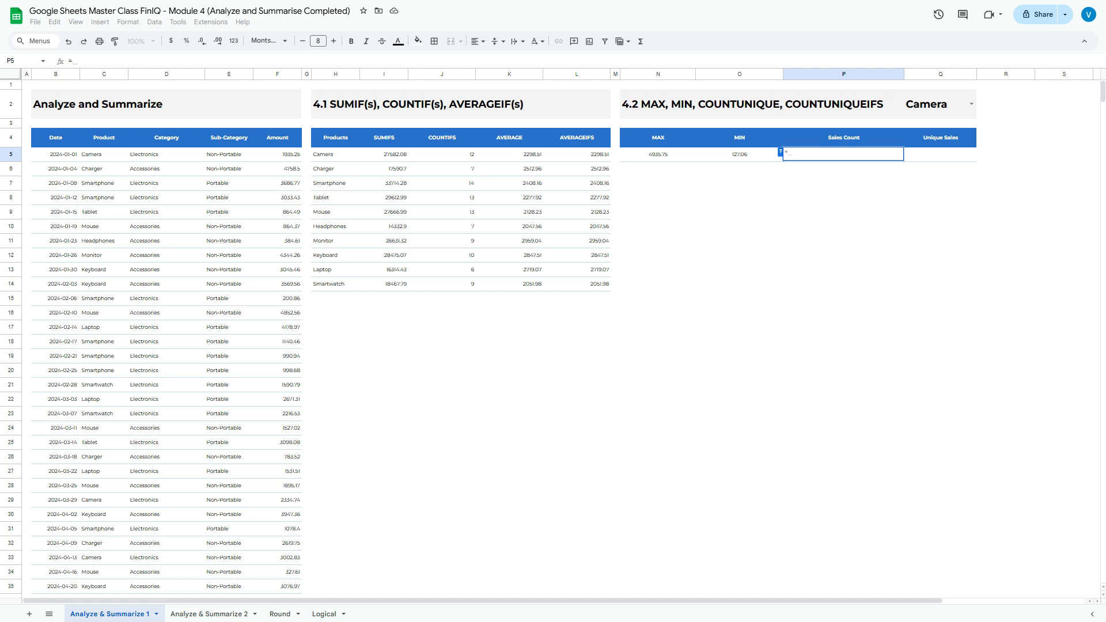
text(co)
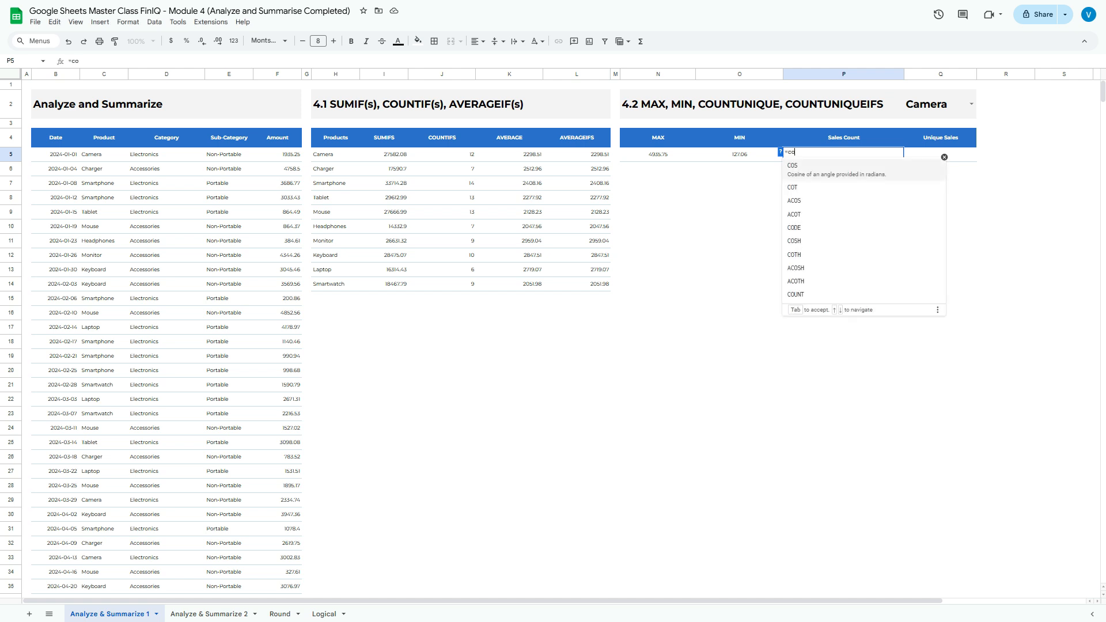
text(u)
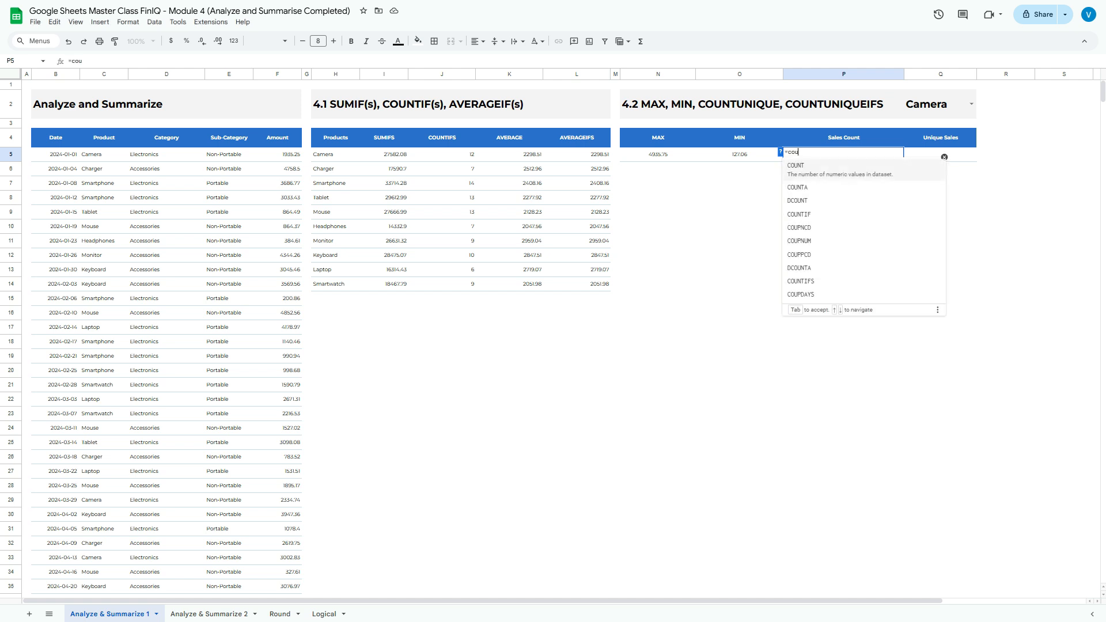
text(ntuniq)
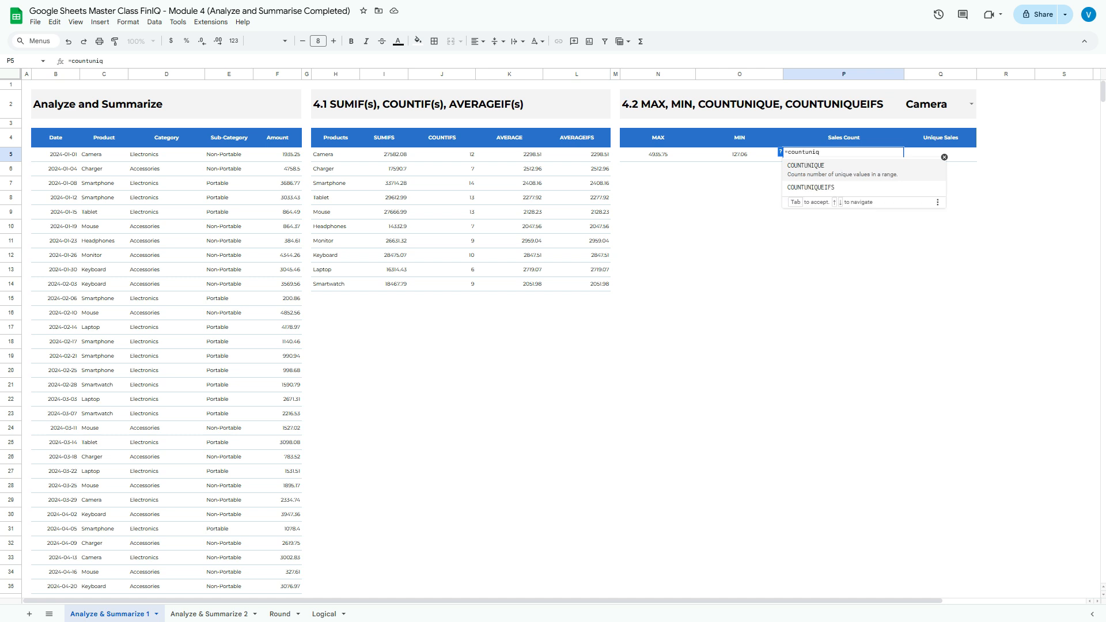
key(Tab)
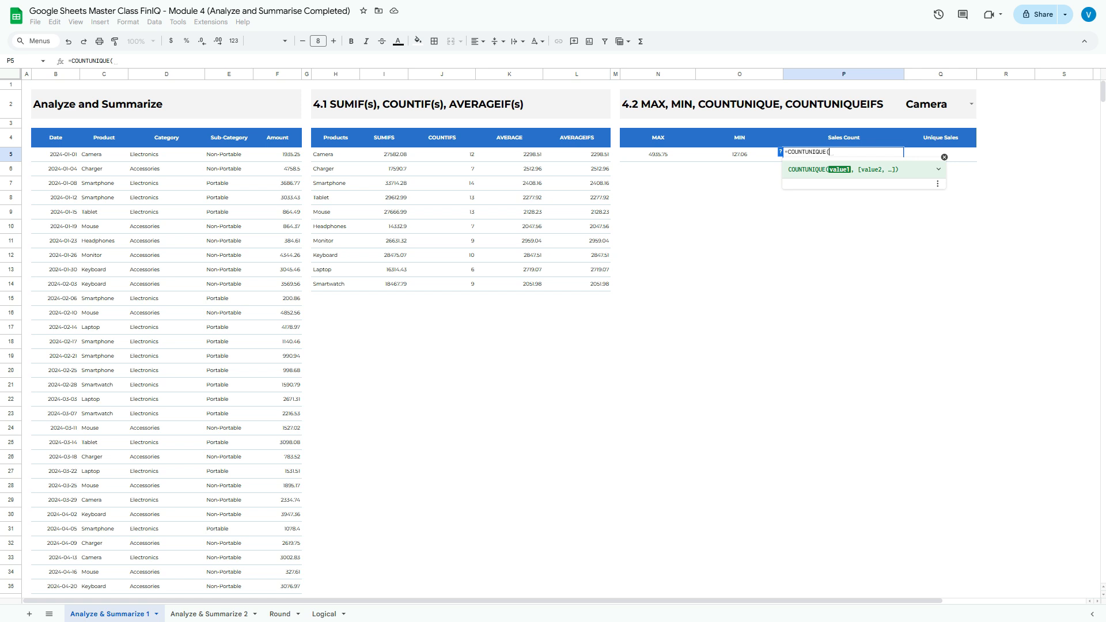
click(104, 155)
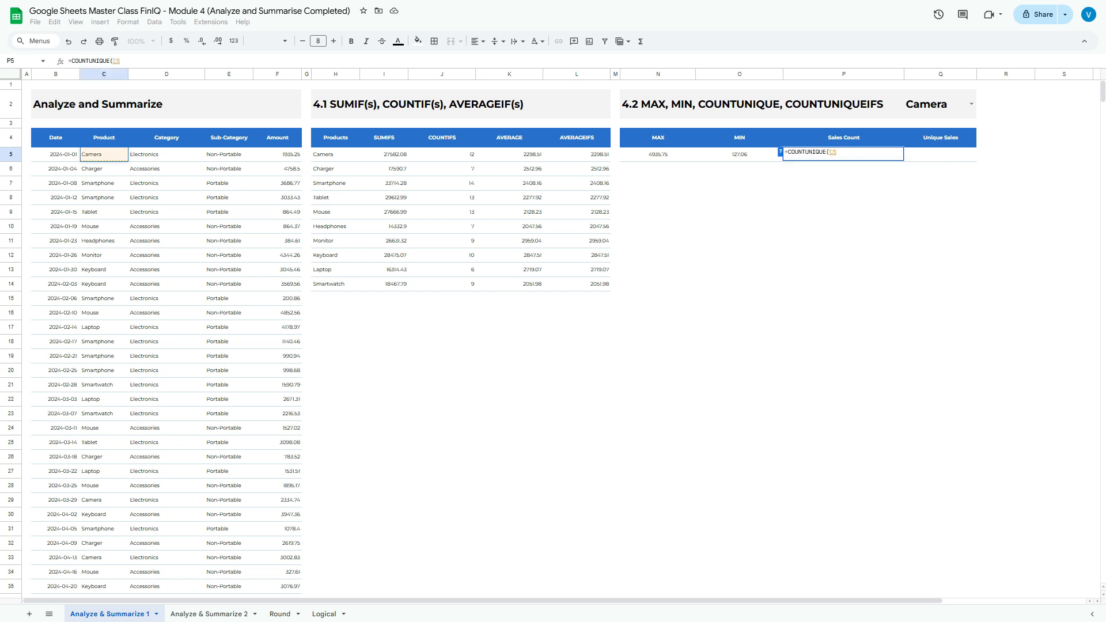
key(ctrl+shift+Down)
text())
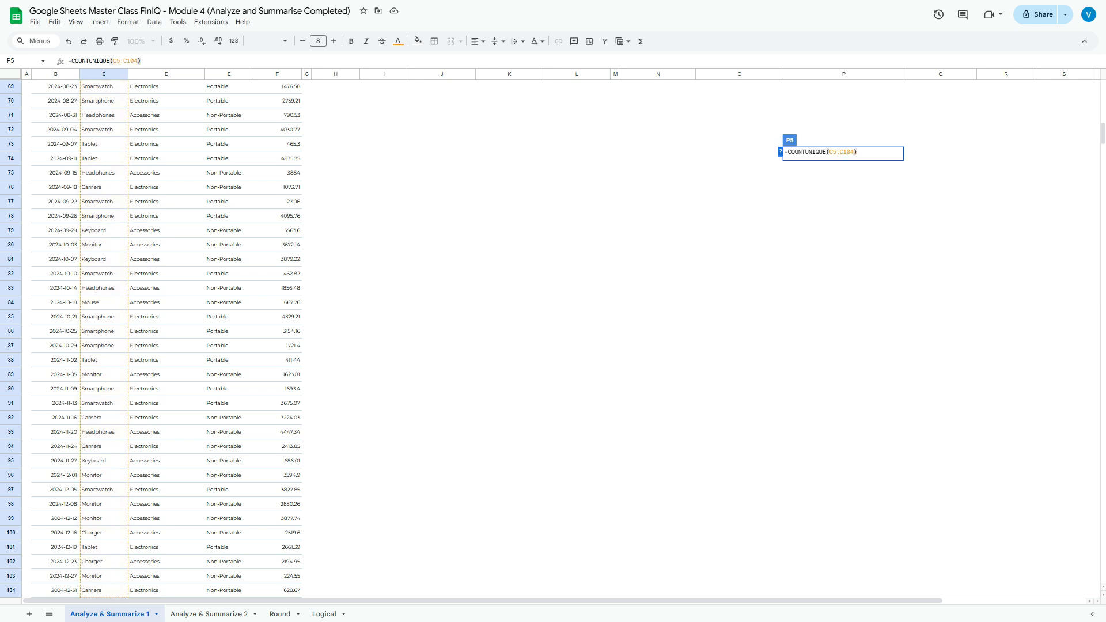
scroll(403, 338, up, 17)
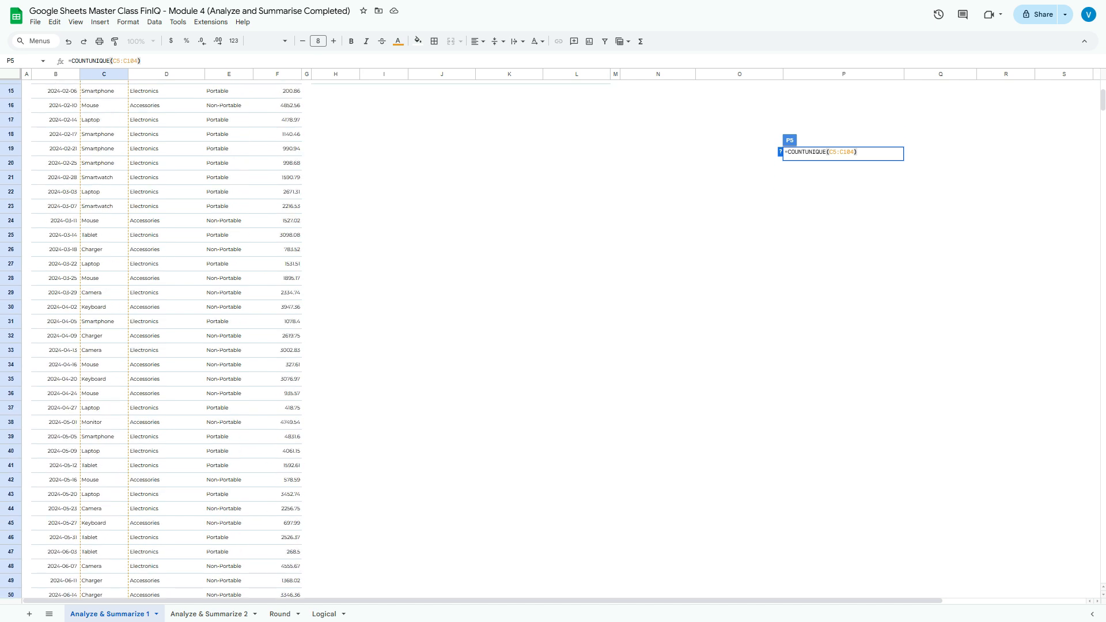
key(Return)
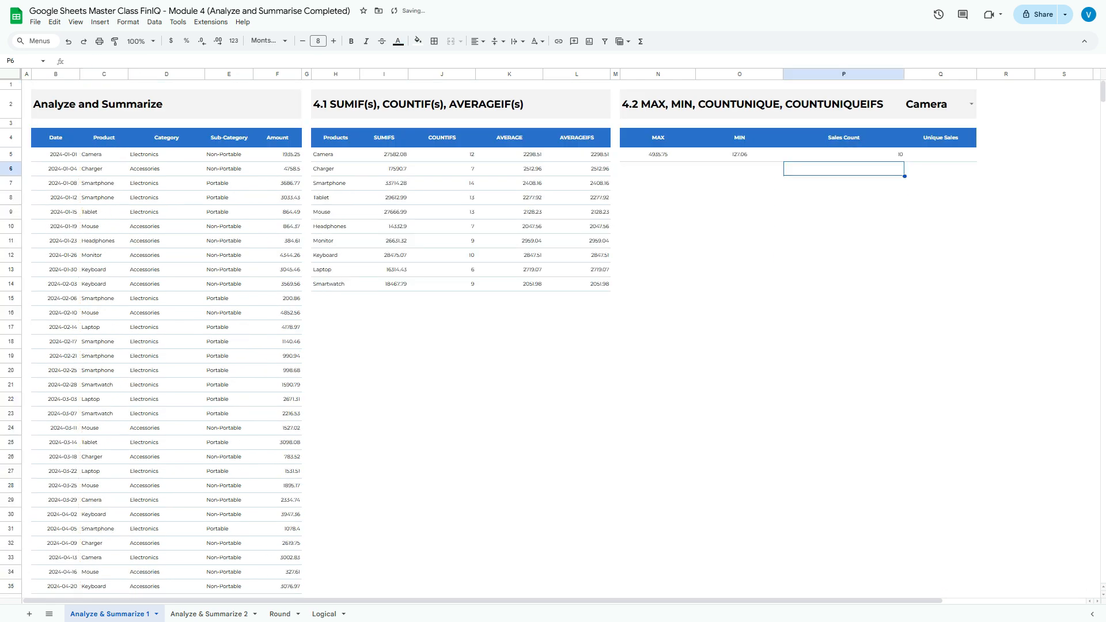
click(843, 154)
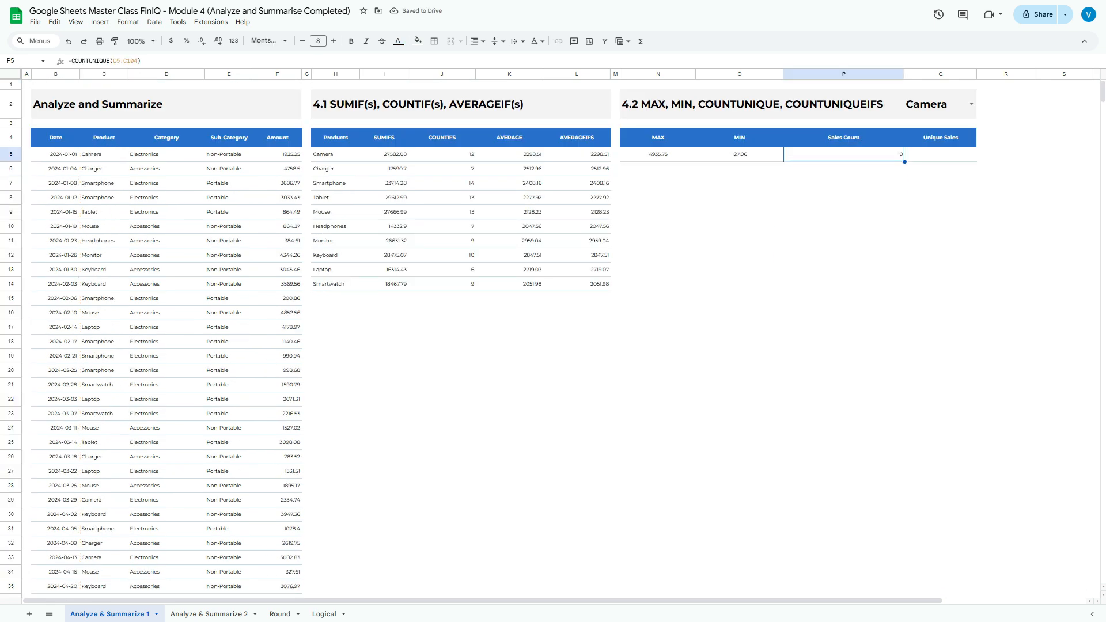
Step: Select the unique product list in H5:H14 to compare its item count with the COUNTUNIQUE result in P5
drag(335, 154, 335, 285)
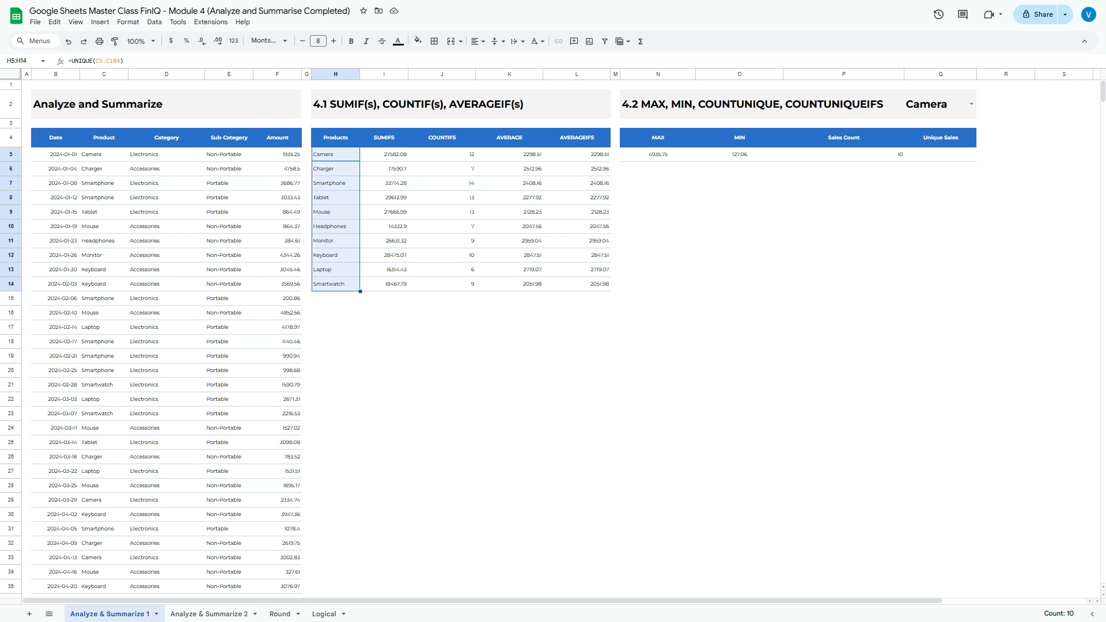
click(843, 154)
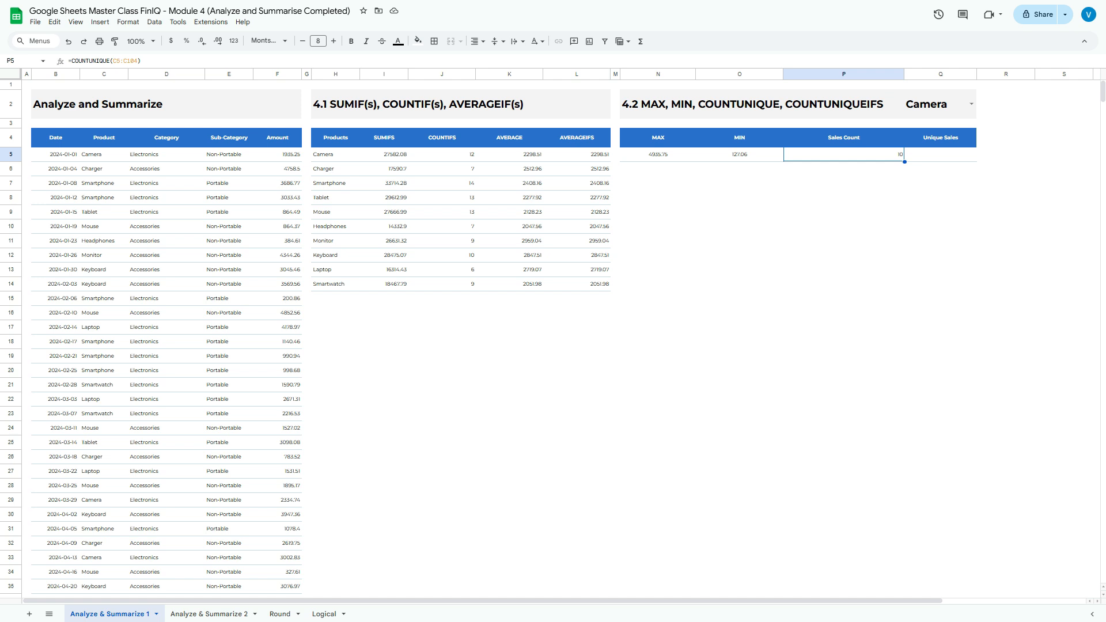
click(336, 155)
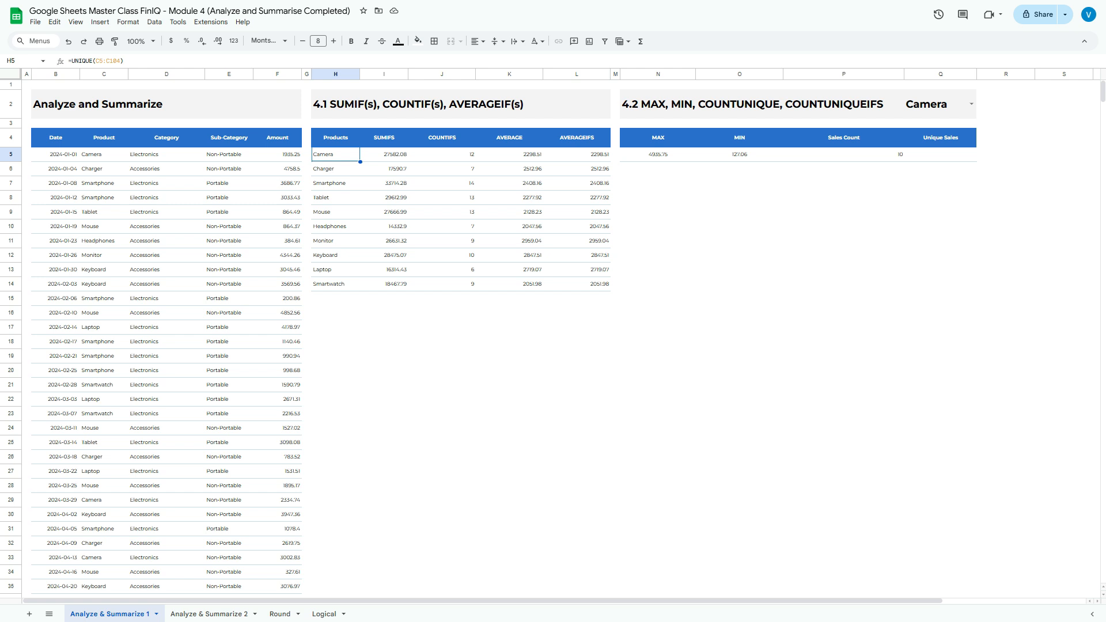
key(shift+Down)
key(shift+Down)
key(shift+Down)
key(shift+Down)
key(shift+Down)
key(shift+Down)
key(shift+Down)
key(shift+Down)
key(shift+Down)
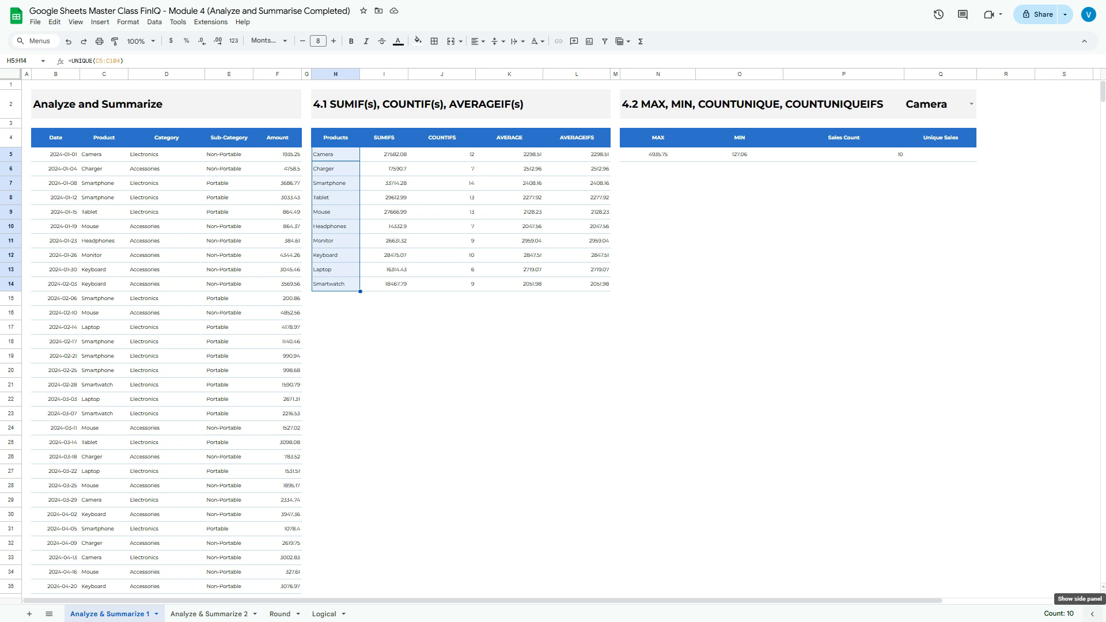
click(843, 155)
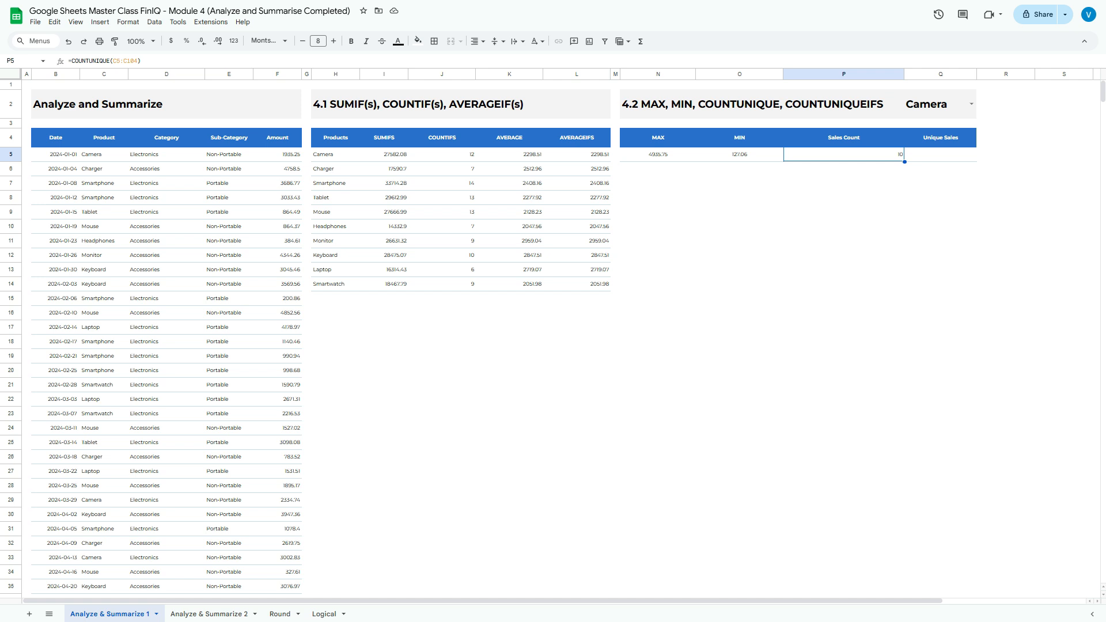
Step: Start a COUNTUNIQUEIFS formula in cell Q5 under Unique Sales, with the amounts F5:F104 as the range to count
click(941, 155)
text(=)
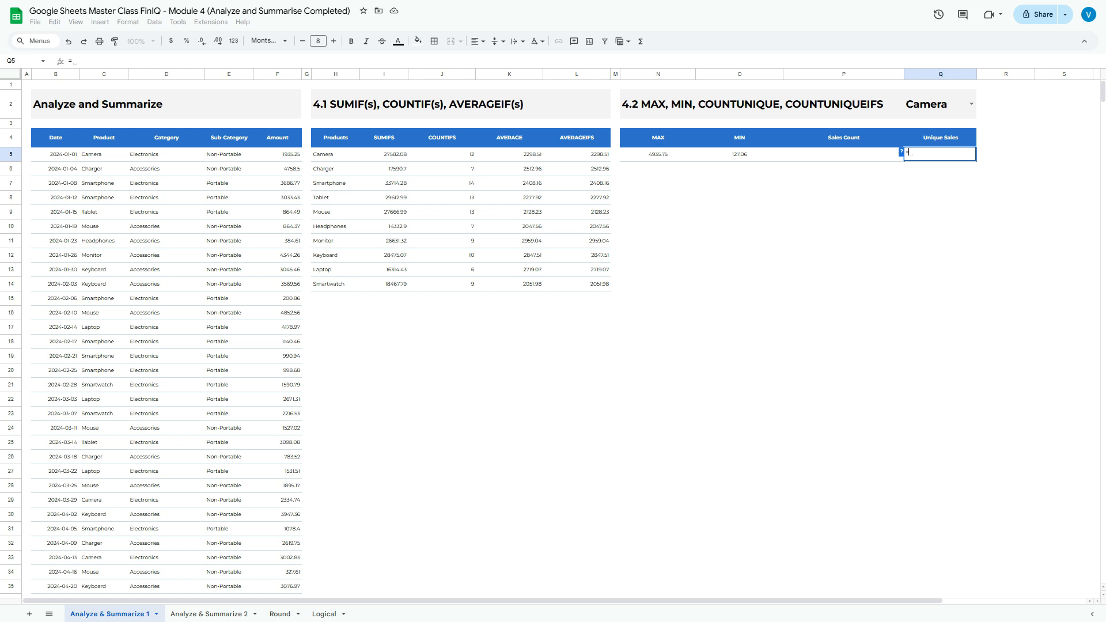
text(coun)
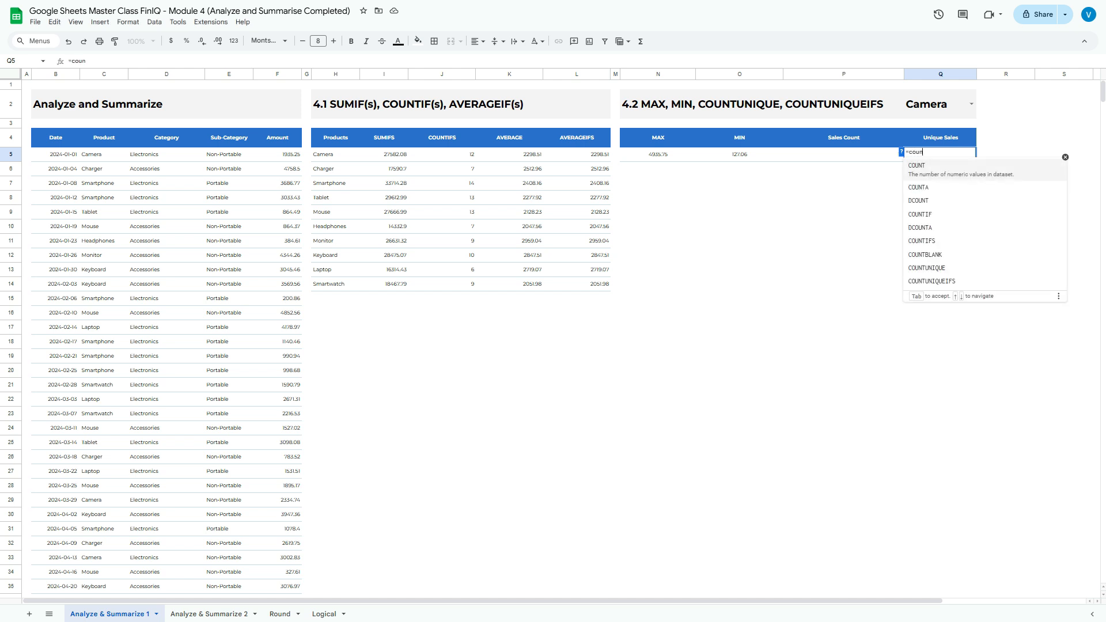
key(Down)
key(Down)
key(Down)
key(Down)
key(Down)
key(Down)
key(Down)
key(Down)
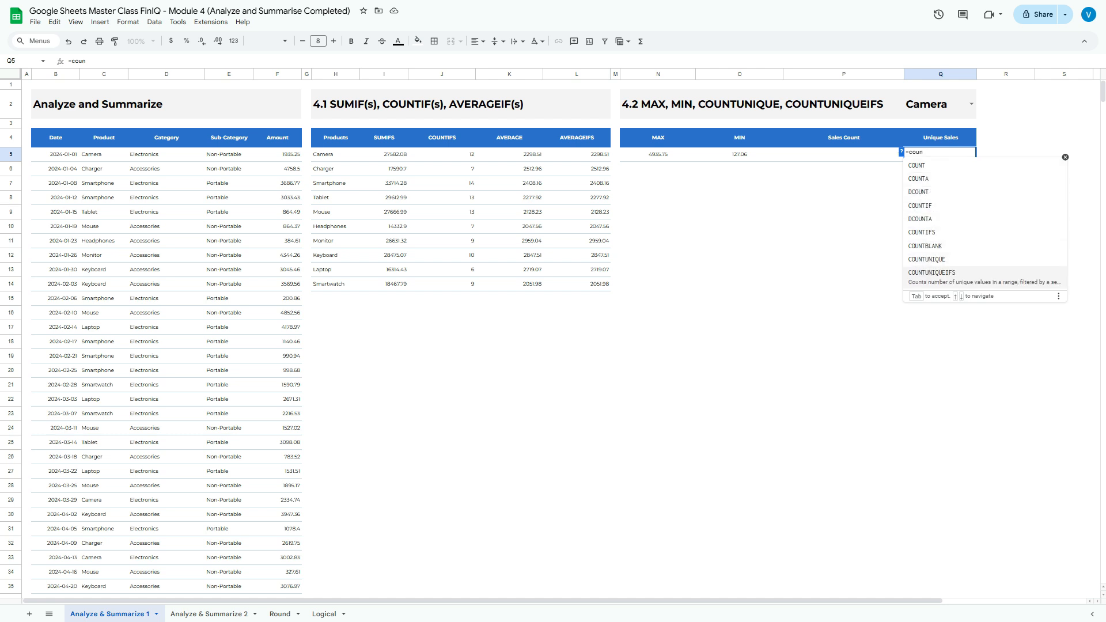
key(Tab)
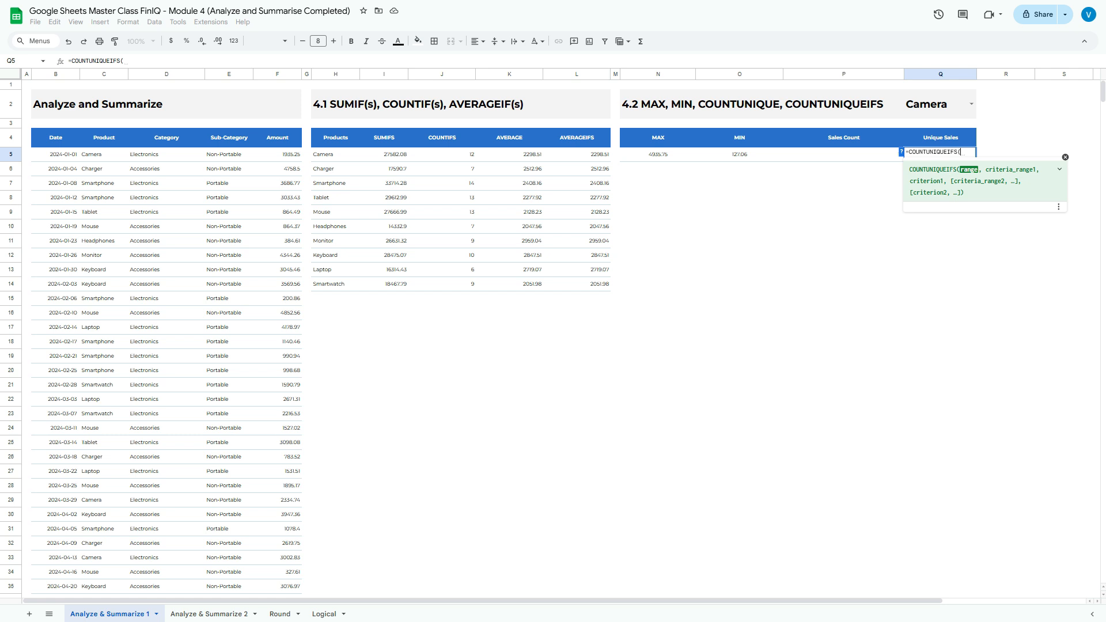
click(277, 154)
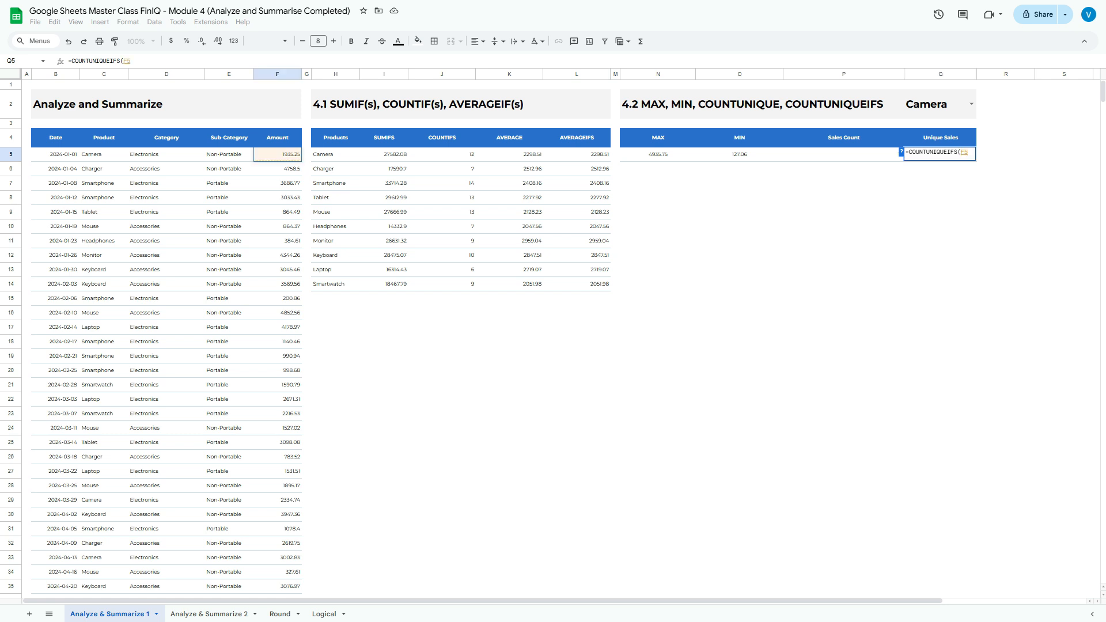
key(ctrl+shift+Down)
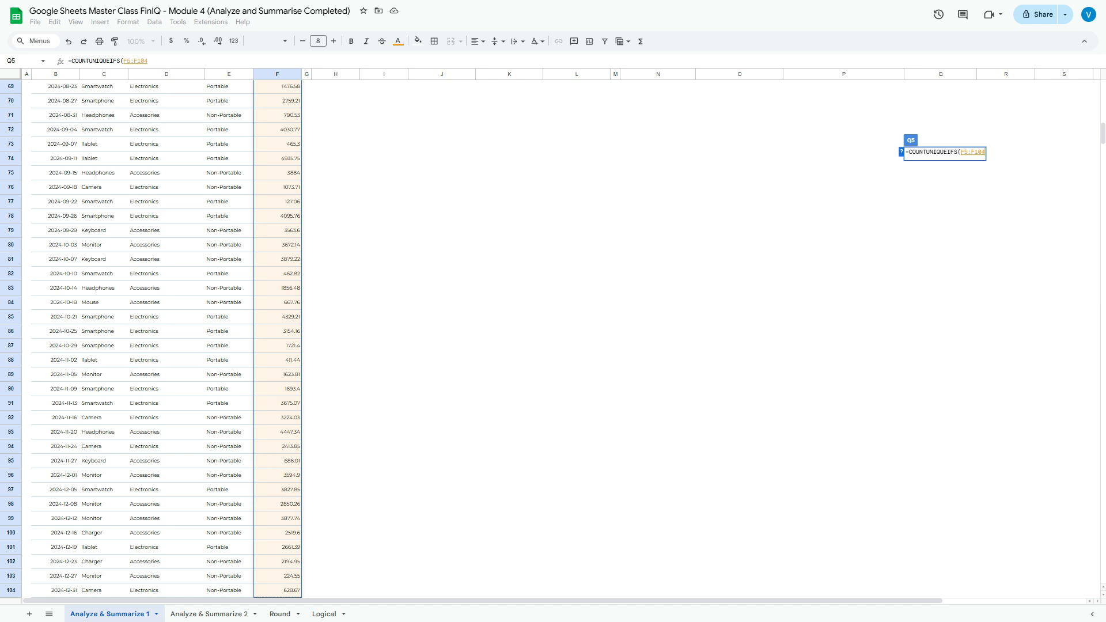
text(,)
scroll(562, 339, up, 17)
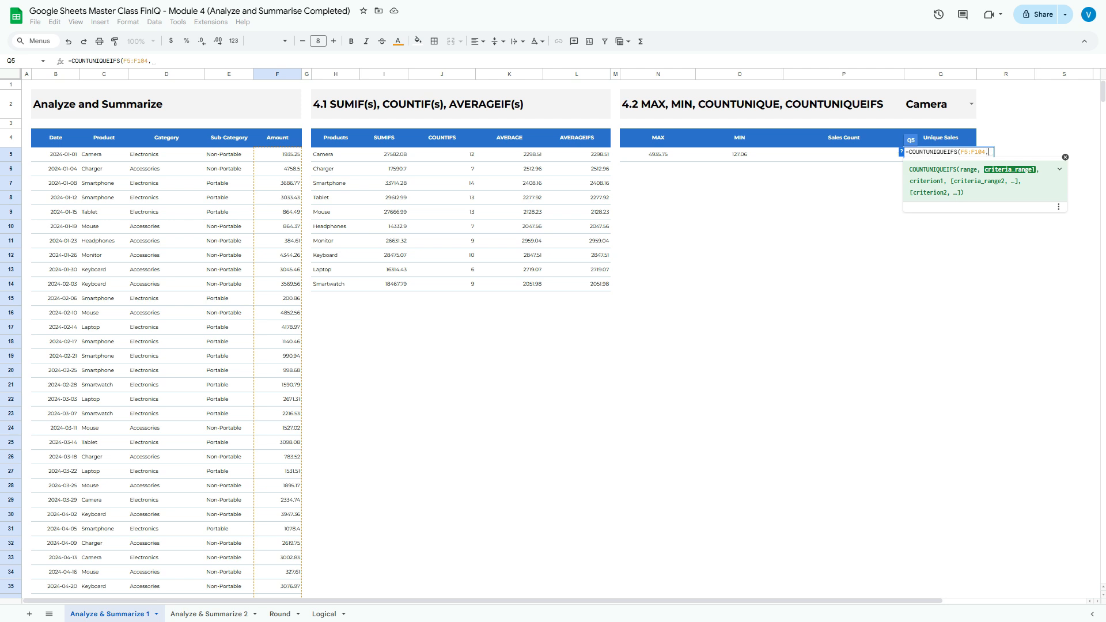
Step: Complete the Q5 formula with the products C5:C104 as criteria range and the selected product in Q2 as criterion
click(104, 155)
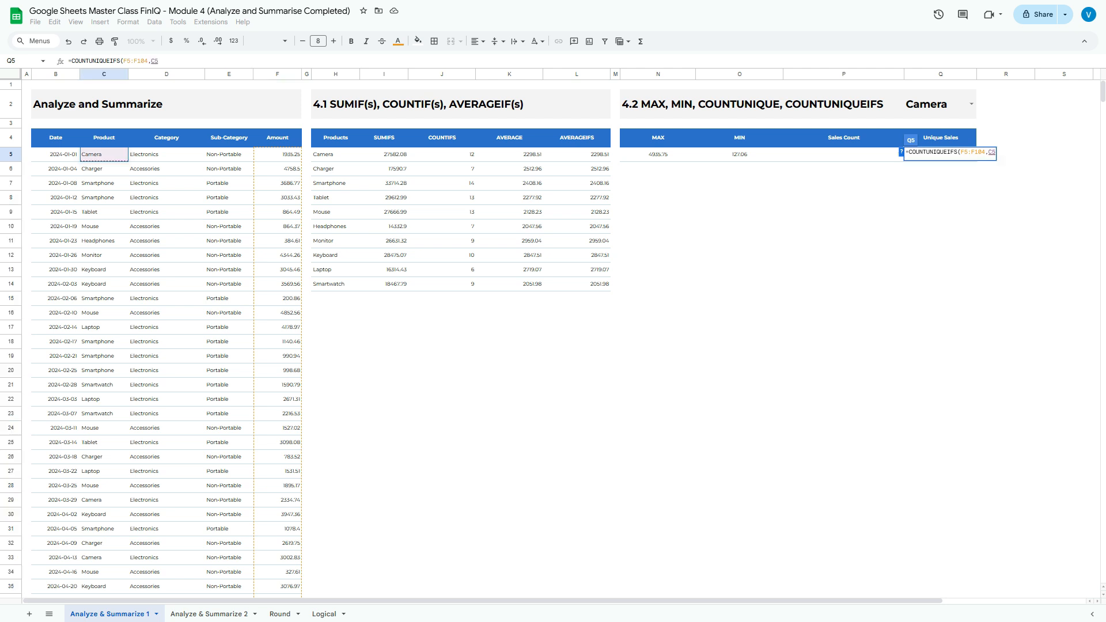
key(ctrl+shift+Down)
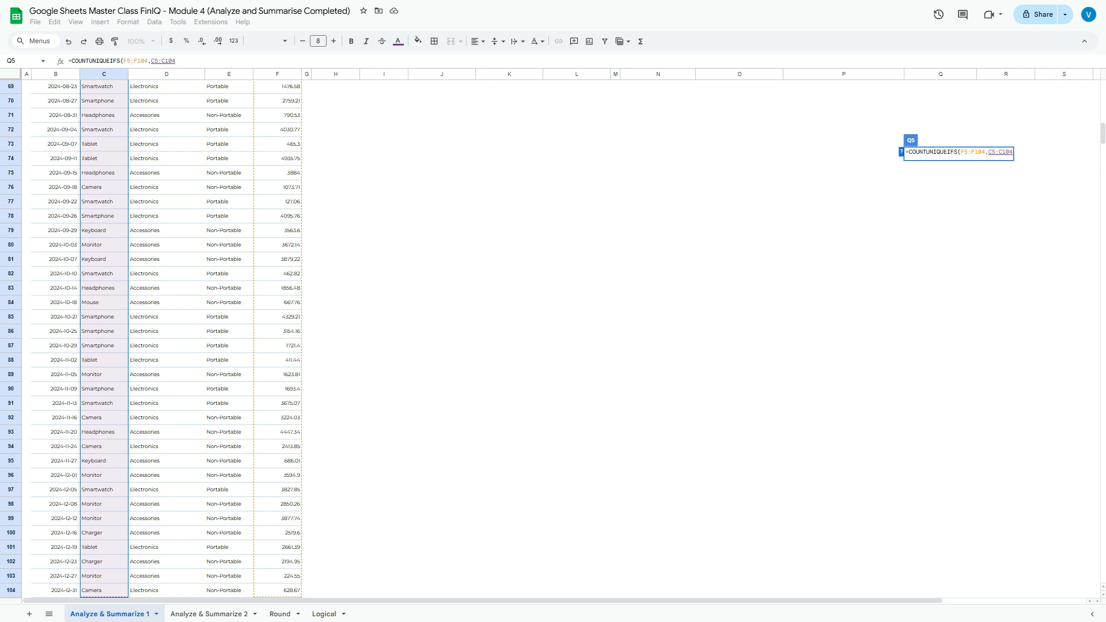
text(,)
scroll(561, 339, up, 17)
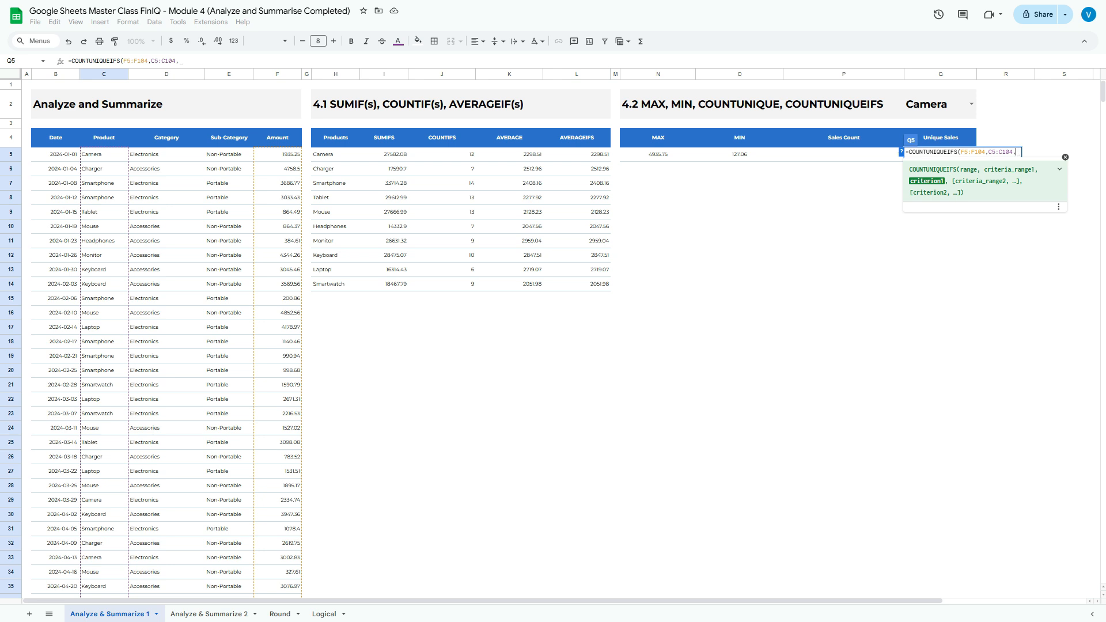
click(939, 104)
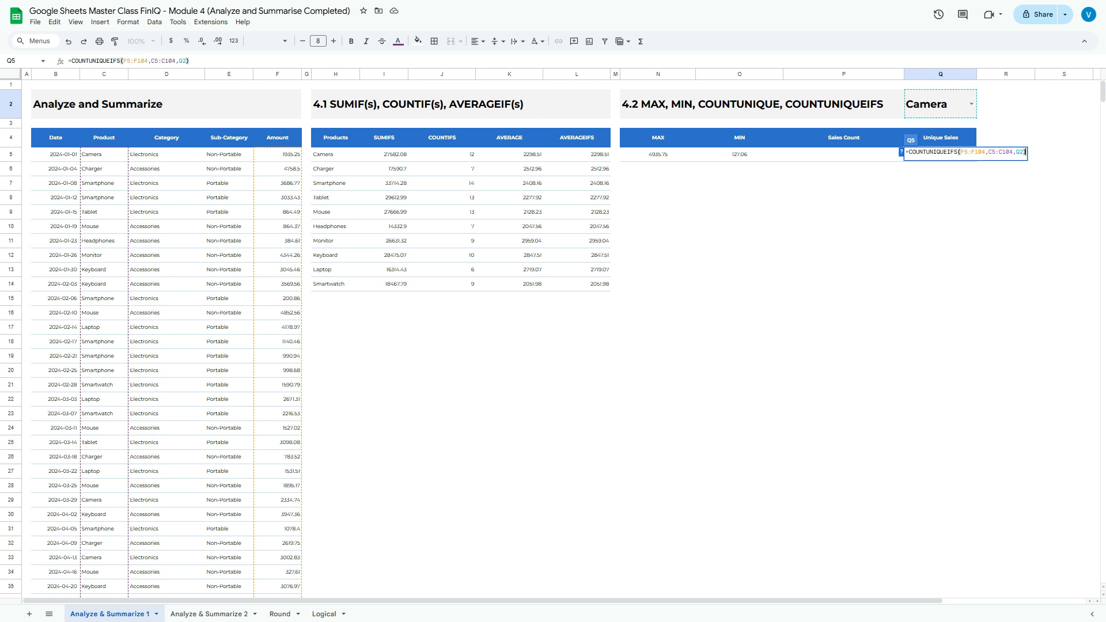
key(Return)
key(Up)
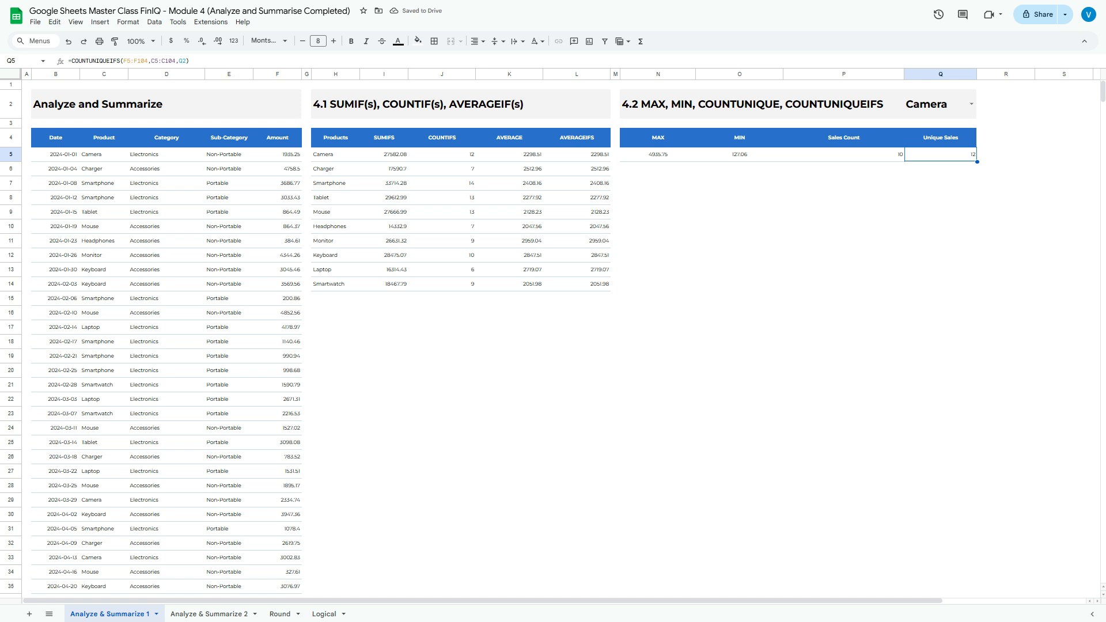
Step: Switch the product in cell Q2 to Smartwatch and then to Tablet to test the Unique Sales formula in Q5
click(972, 104)
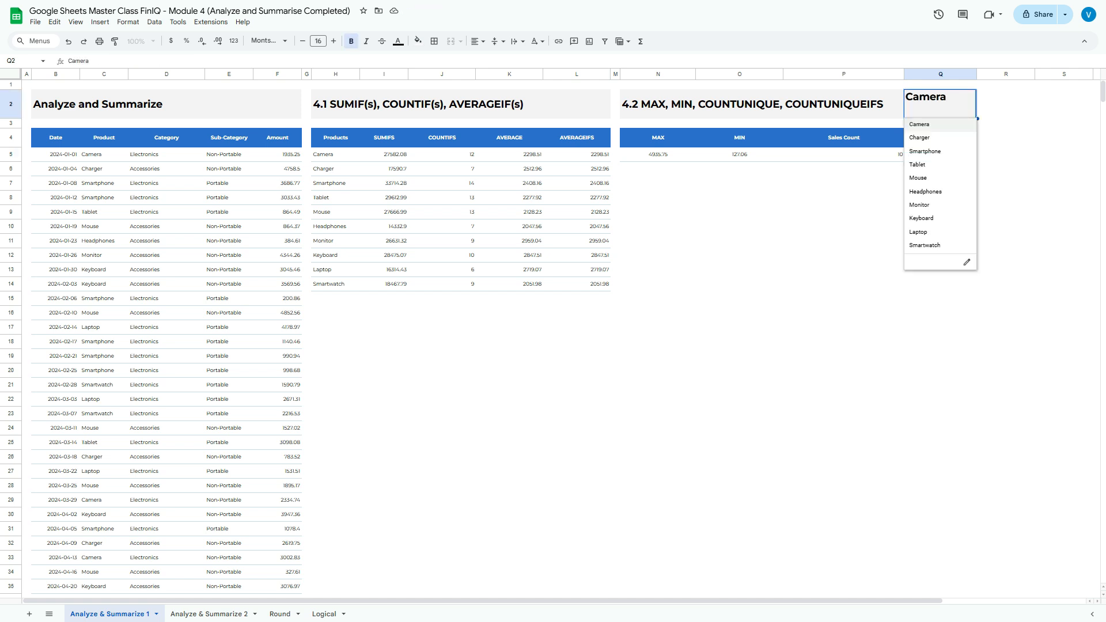
key(Return)
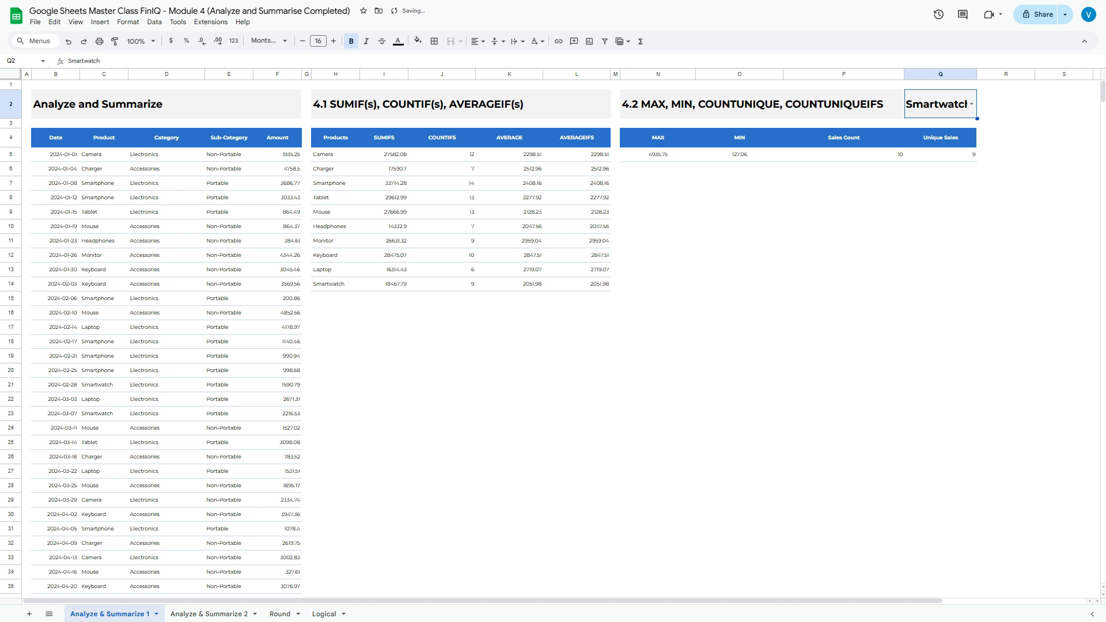
click(941, 155)
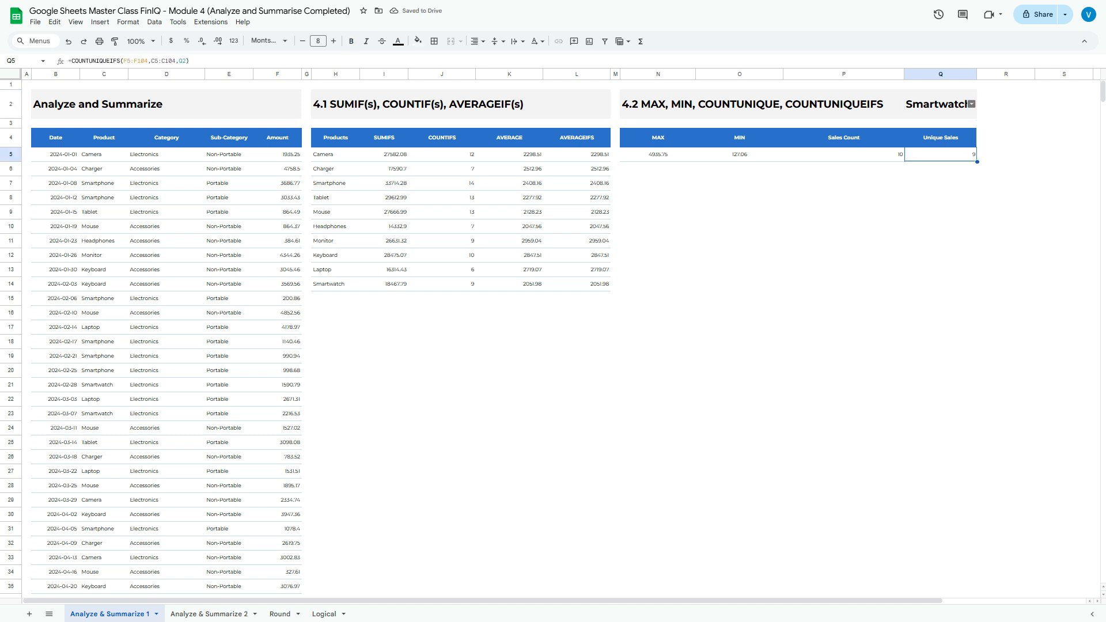
click(973, 104)
key(Down)
key(Return)
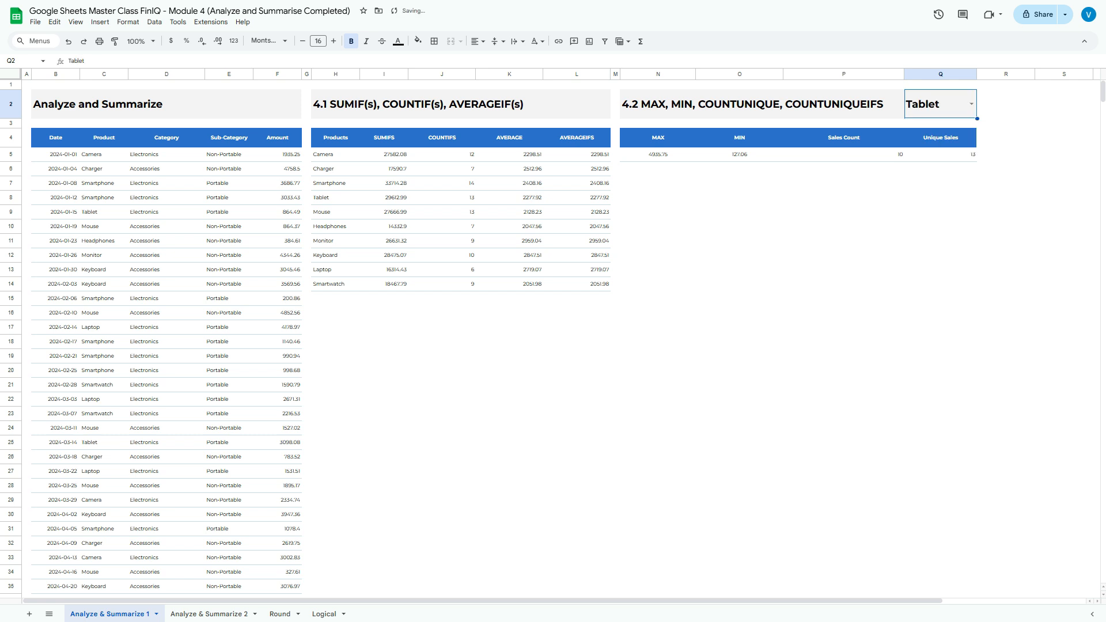
Step: Set the product in cell Q2 to Keyboard and select Q5 to check its unique sales count
click(972, 105)
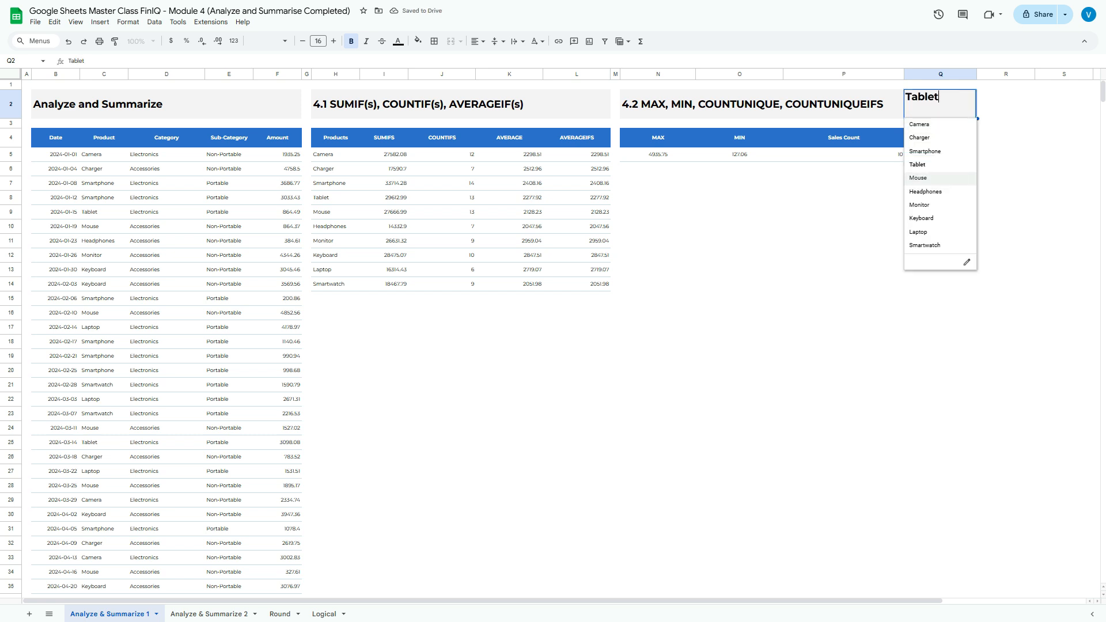
key(Return)
key(Return)
key(Down)
key(Down)
key(Down)
key(Return)
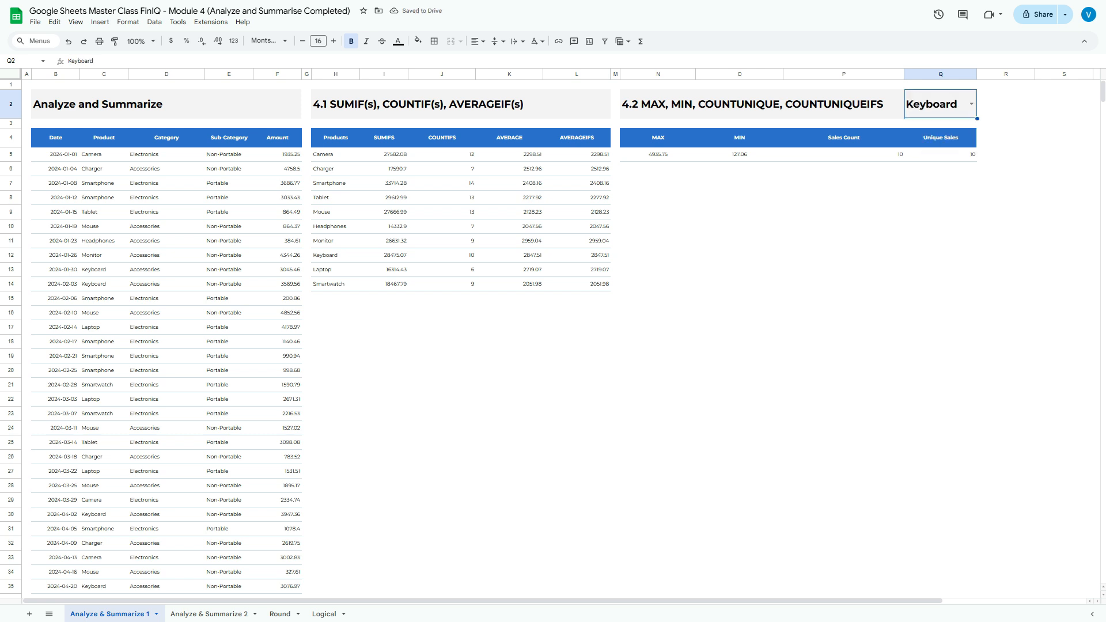
key(Down)
key(Down)
key(Down)
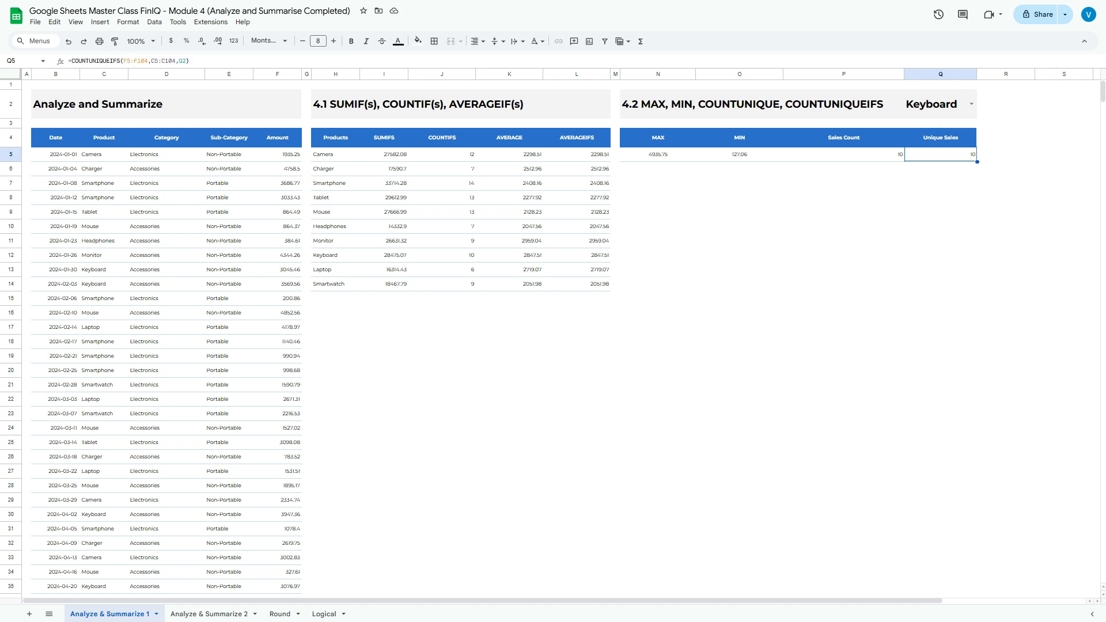